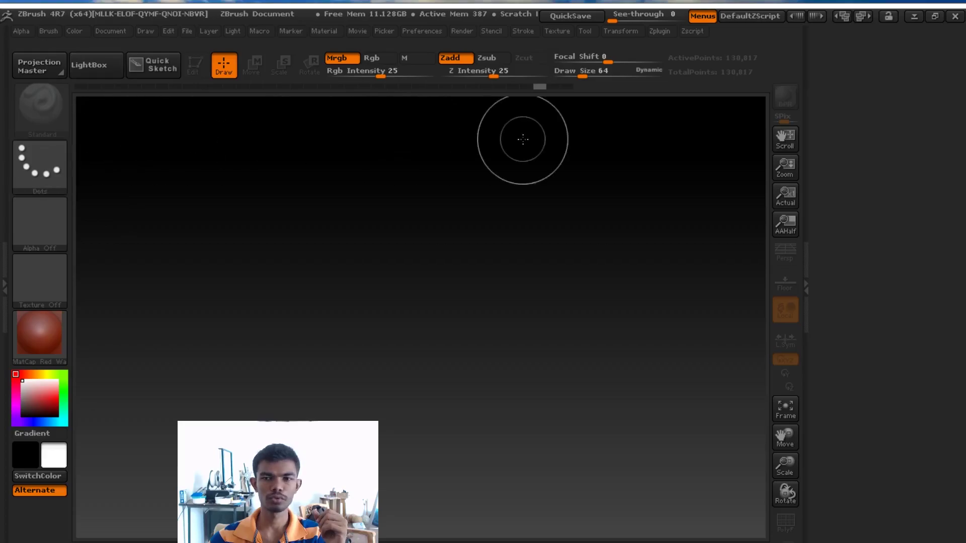
Draw a large Sphere3D in the middle of the canvas and convert it to an editable PolyMesh3D.
key(F1)
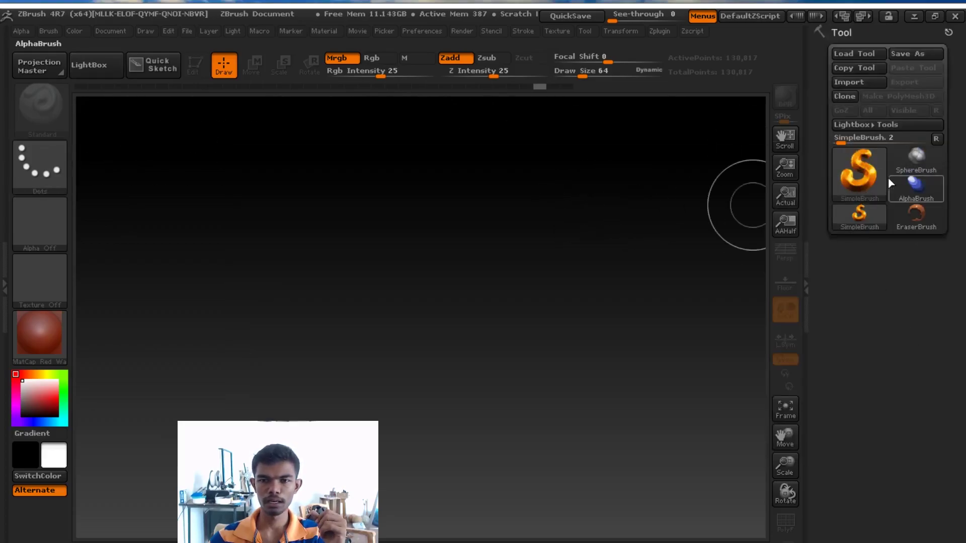
click(868, 176)
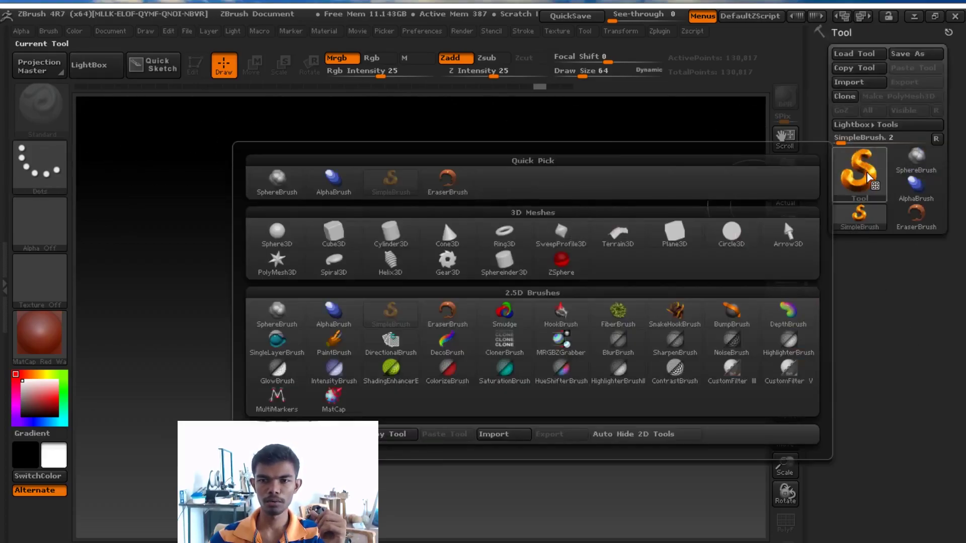
click(290, 247)
drag(422, 318, 640, 331)
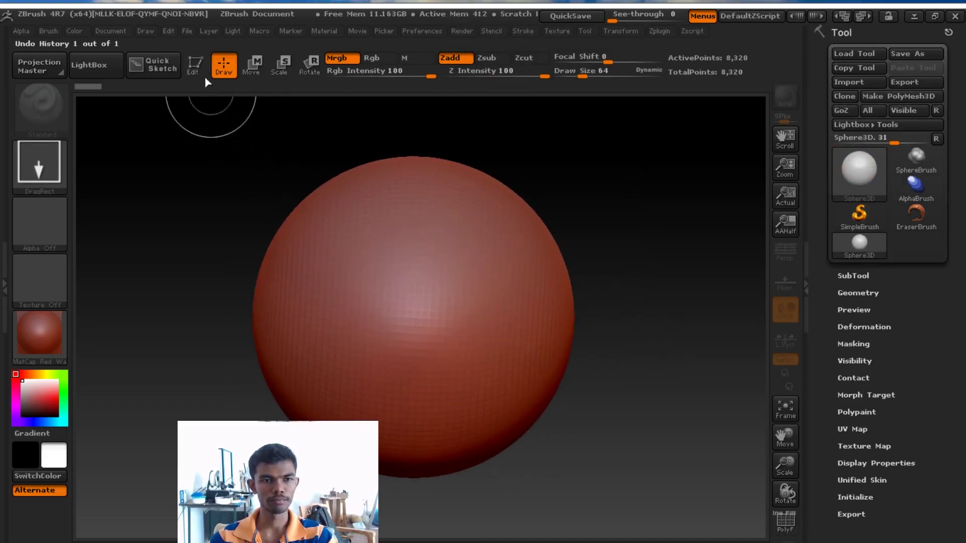
click(193, 65)
click(879, 103)
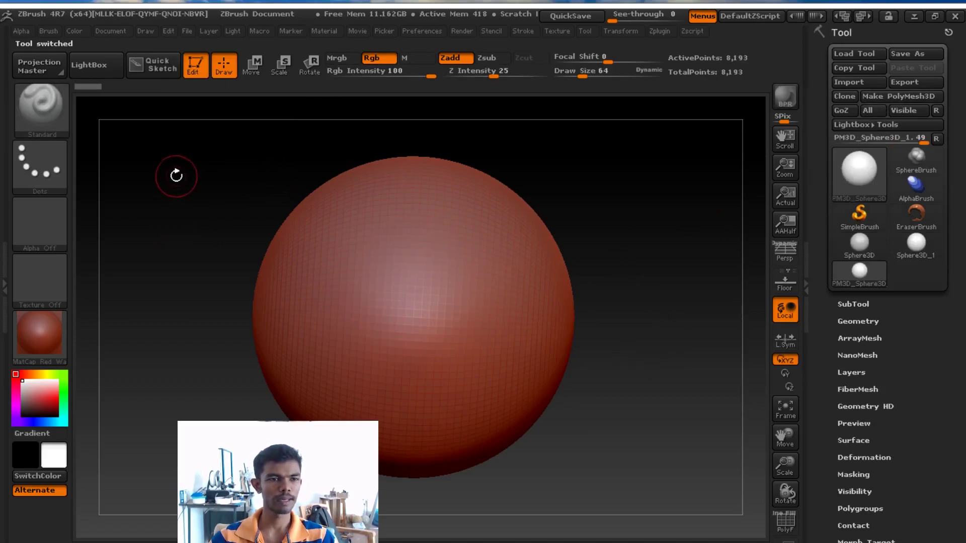
Set MaskCircle as the active masking brush and accept the note about using it.
click(42, 108)
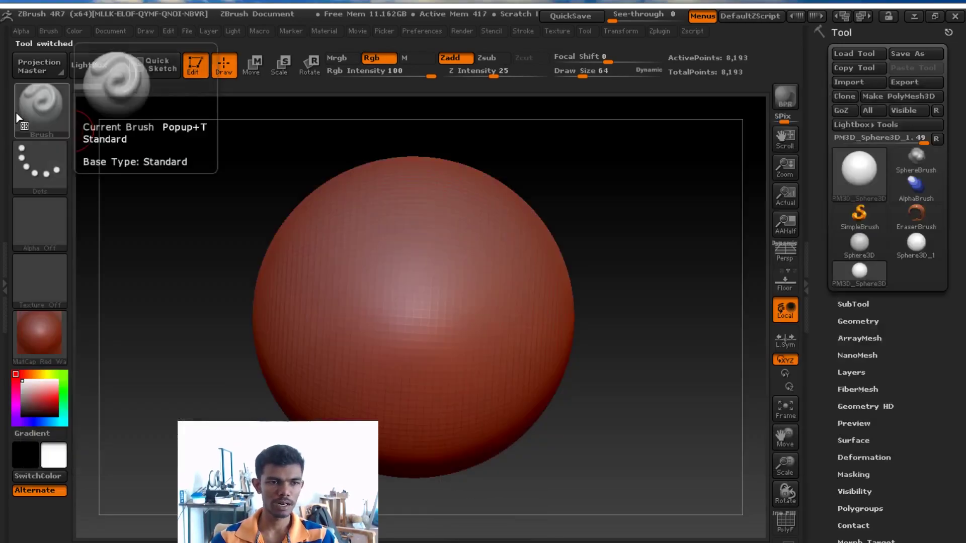
click(60, 127)
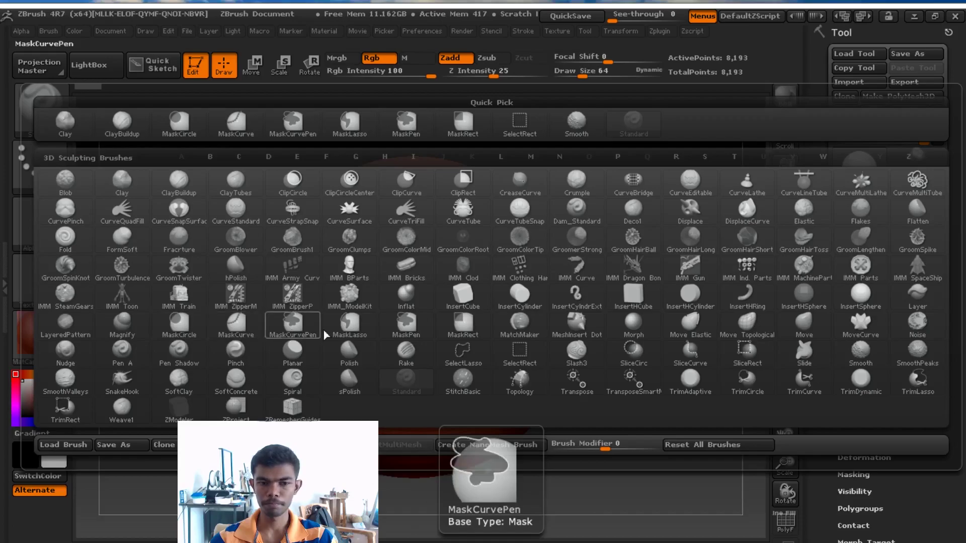
key(m)
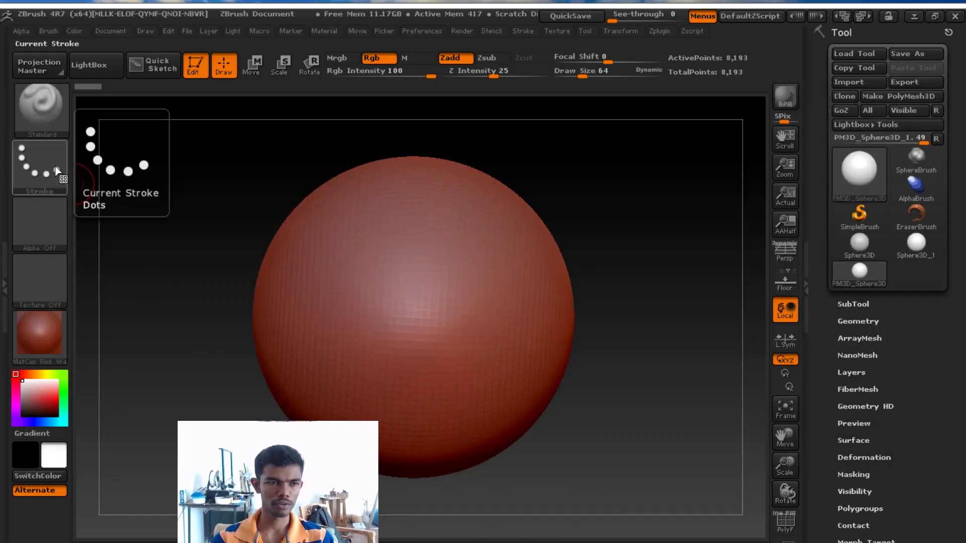
click(40, 107)
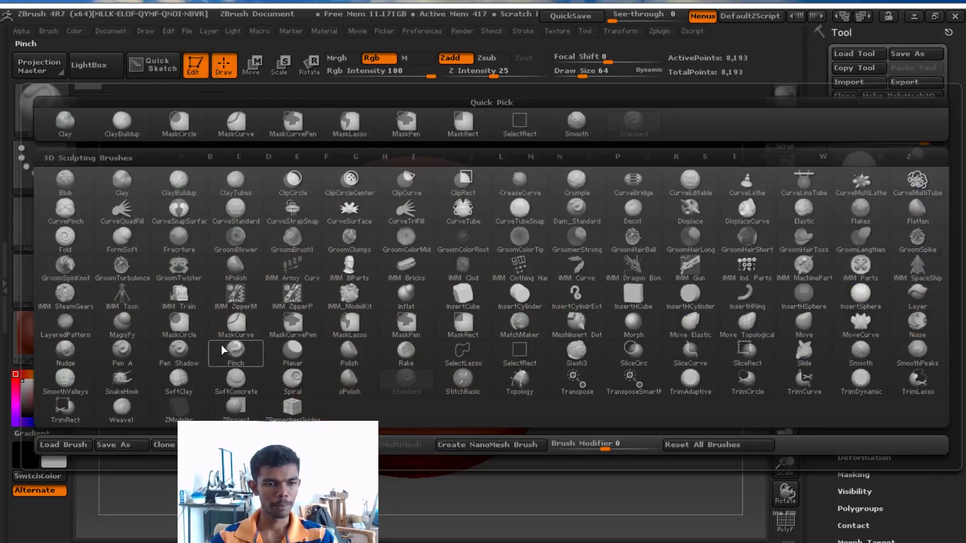
click(195, 327)
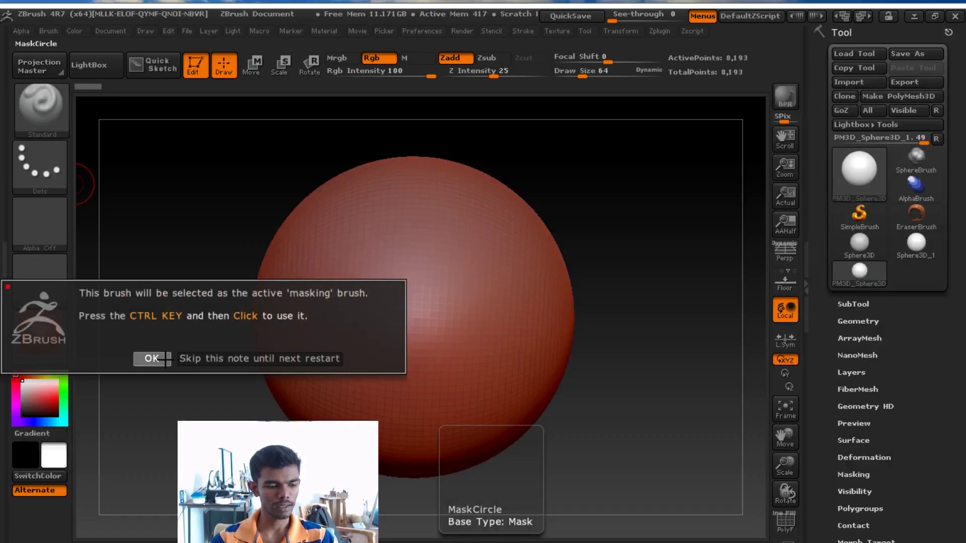
click(165, 359)
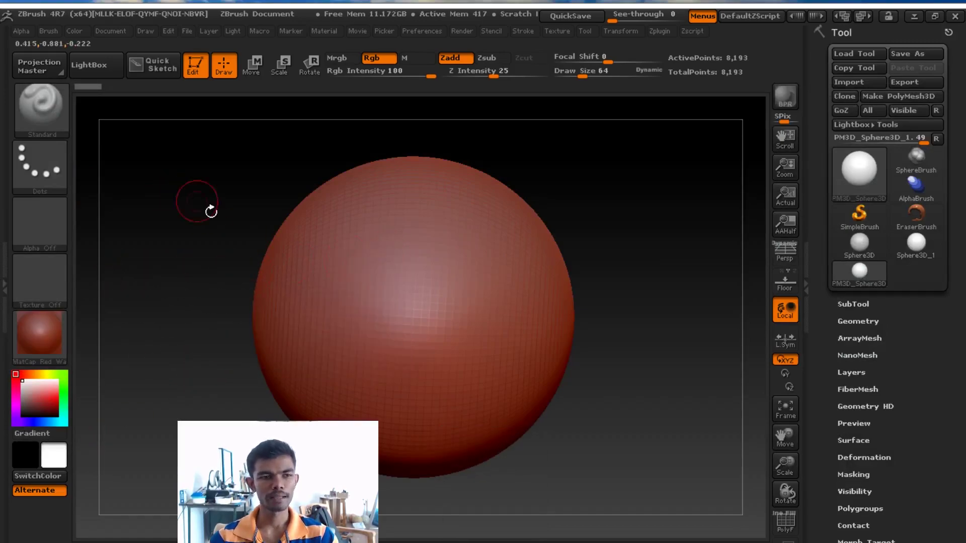
Divide the sphere's geometry twice, up to subdivision level 3.
click(856, 321)
click(867, 349)
click(866, 349)
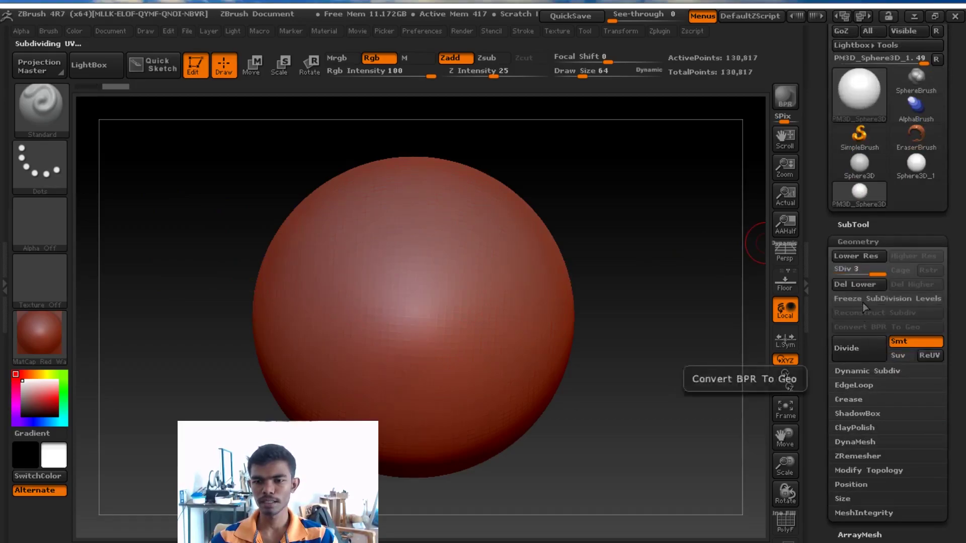
click(861, 242)
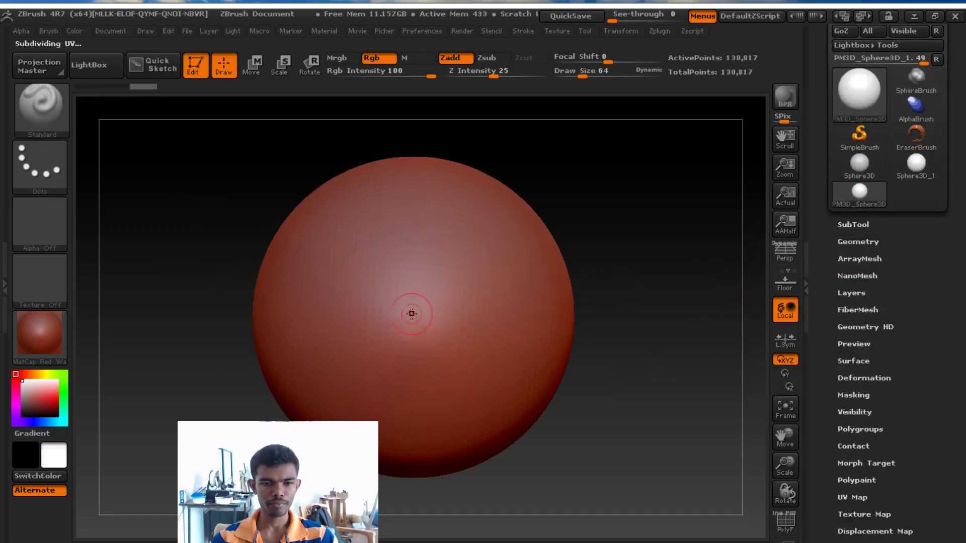
Mask a circular area on the lower-left part of the sphere, undoing the stray sculpting stroke first.
drag(400, 312, 428, 335)
key(ctrl+z)
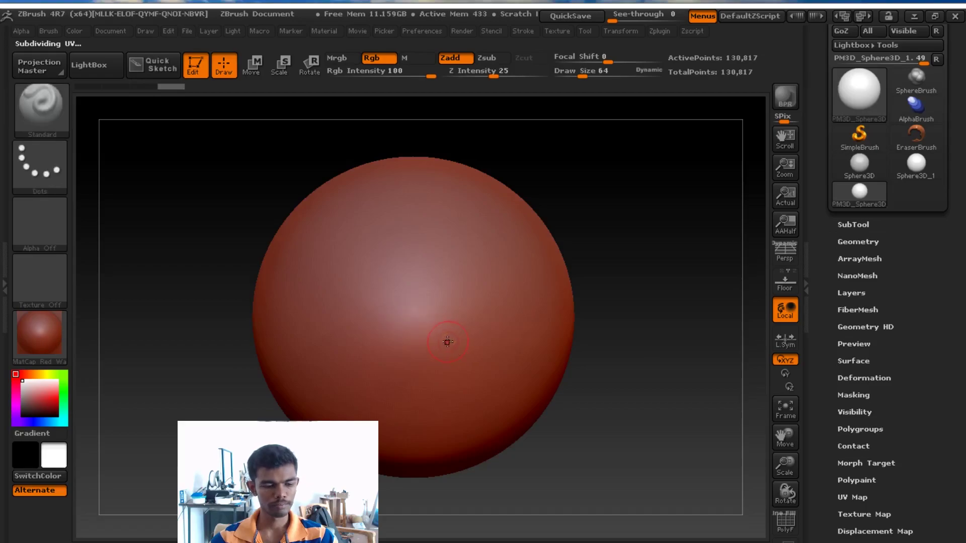
mouse_move(422, 302)
ctrl+mouse_down()
mouse_move(416, 331)
mouse_move(367, 321)
mouse_move(386, 373)
mouse_move(345, 374)
ctrl+mouse_up()
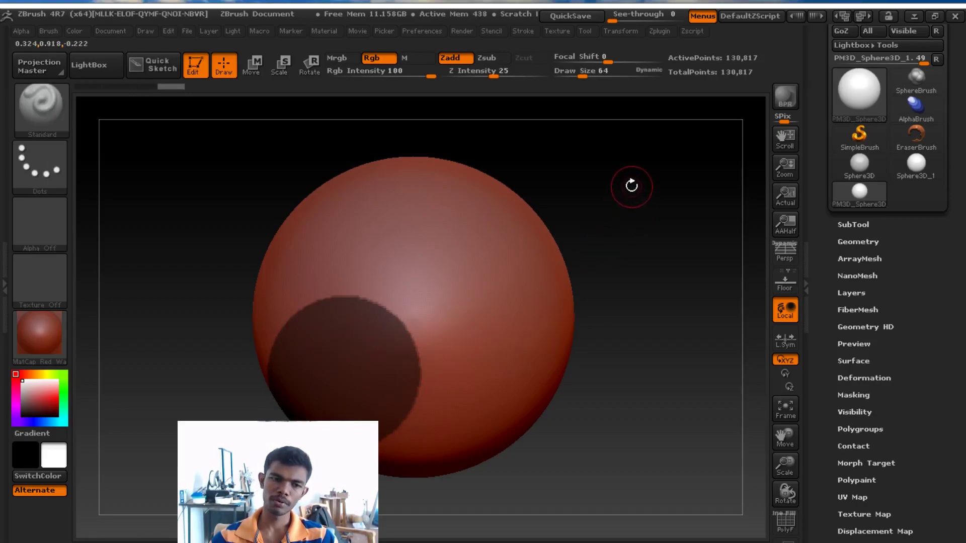
Sculpt test strokes around and across the masked circle with the Standard brush, and undo them.
drag(448, 334, 491, 333)
drag(347, 302, 347, 341)
drag(386, 301, 403, 282)
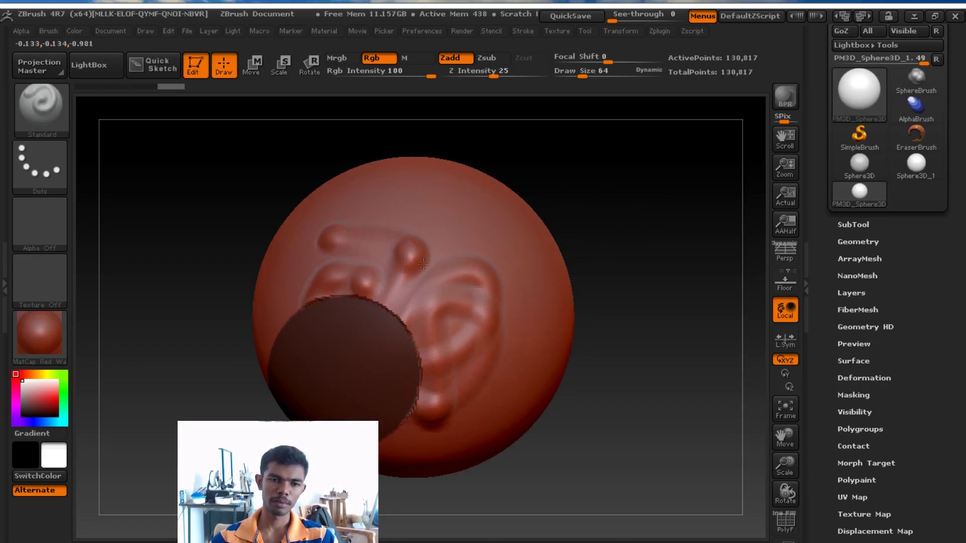
key(ctrl+z)
key(ctrl+z)
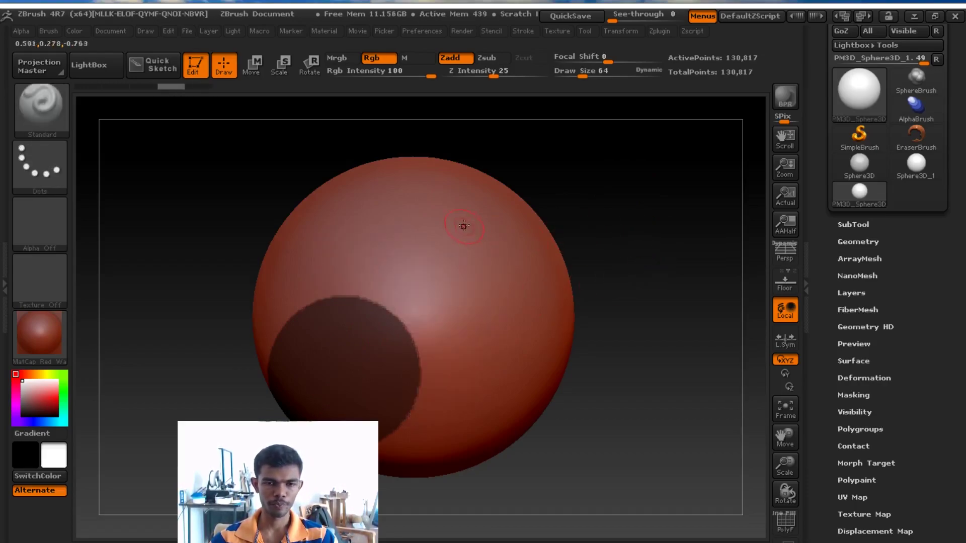
Mask a second circular area on the sphere's upper-right side, and invert the mask twice.
ctrl+drag(589, 197, 463, 339)
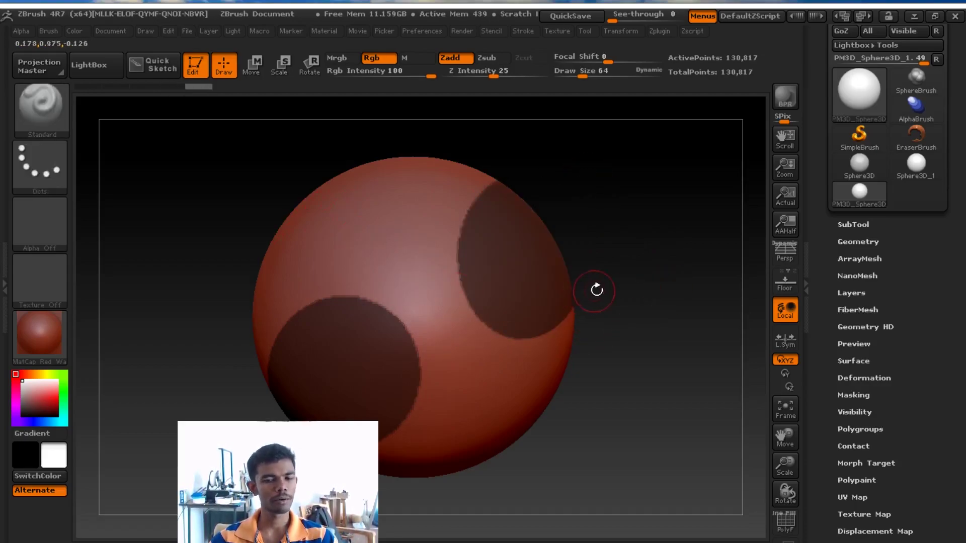
key(ctrl)
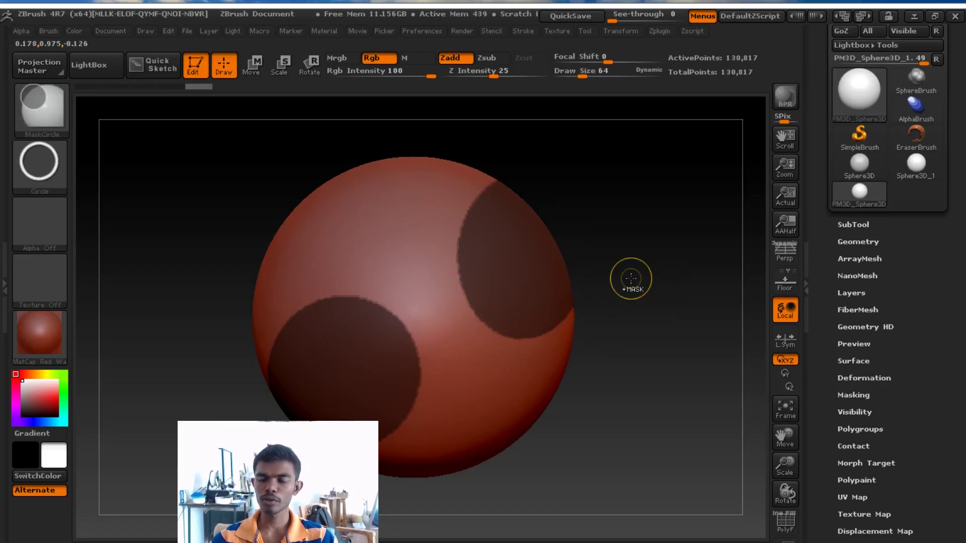
ctrl+click(631, 279)
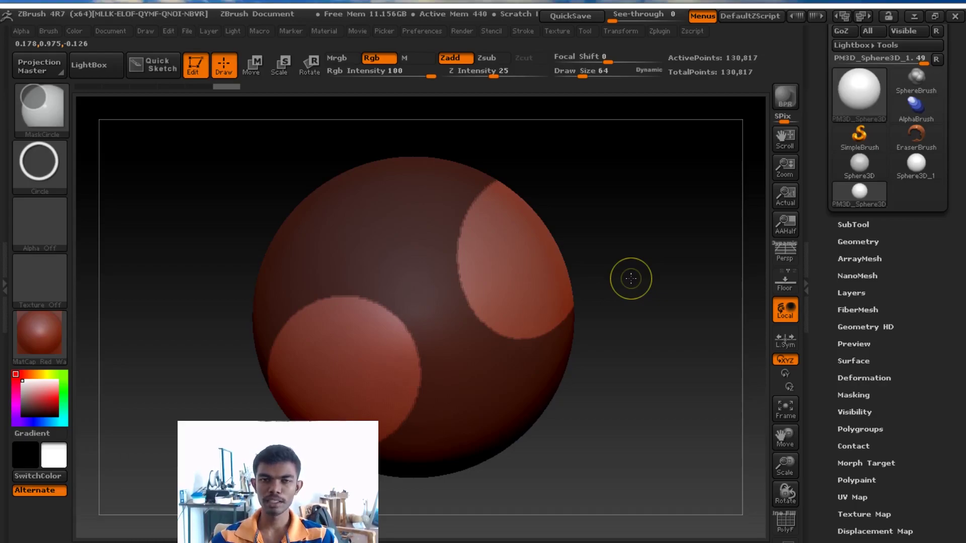
ctrl+click(631, 278)
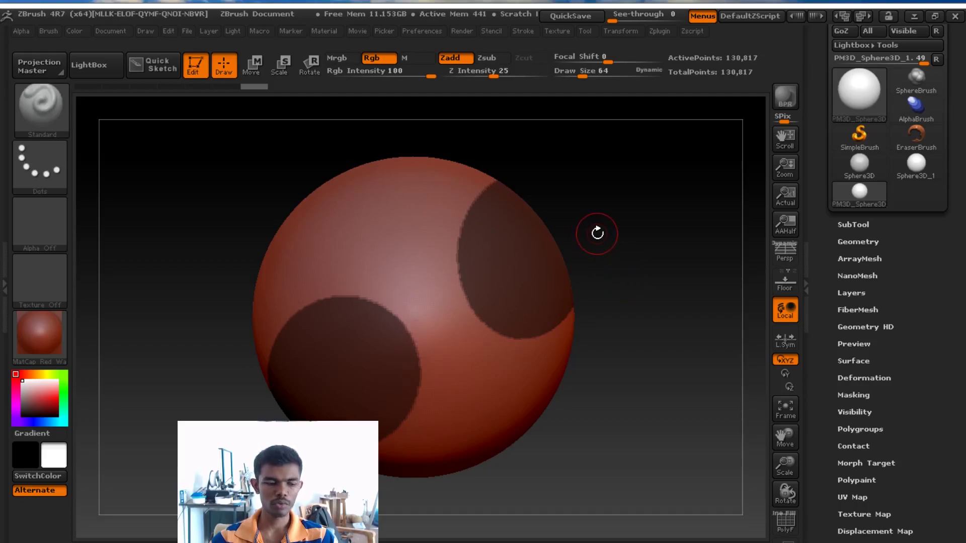
Unmask a smaller circle inside the upper-right mask, and clear all masking from the sphere.
ctrl+drag(554, 238, 485, 302)
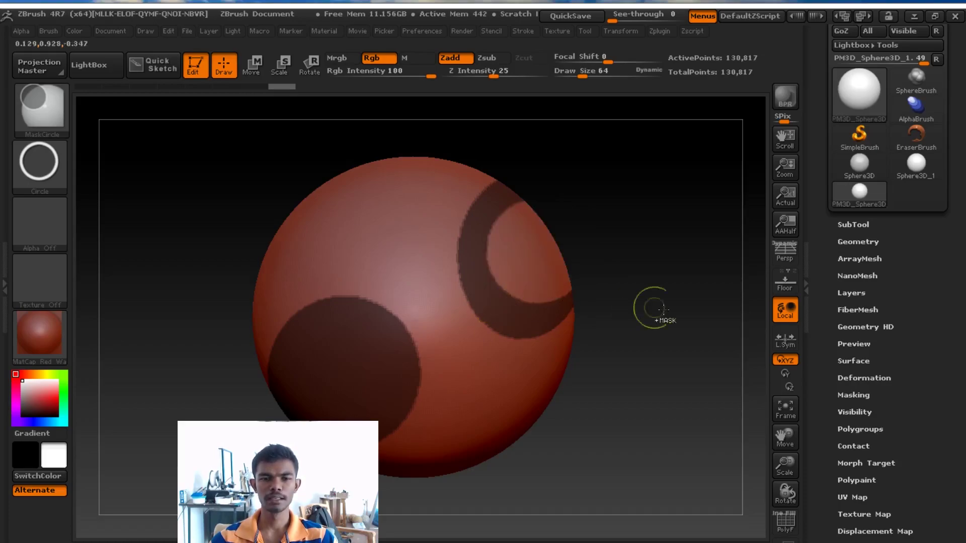
mouse_move(587, 304)
mouse_down()
mouse_move(646, 280)
mouse_move(545, 334)
mouse_move(681, 277)
mouse_up()
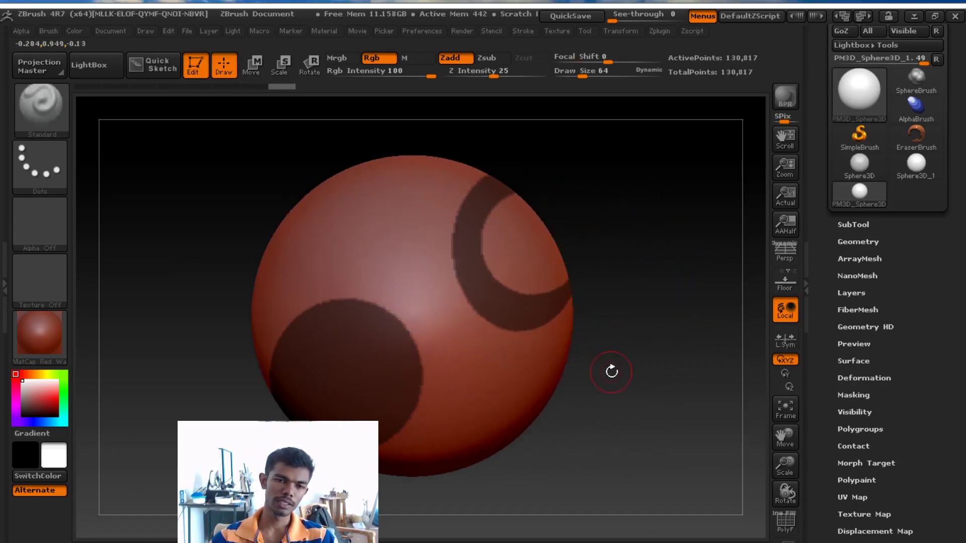
mouse_move(611, 372)
mouse_down()
mouse_move(503, 352)
mouse_move(305, 231)
mouse_move(292, 264)
mouse_move(453, 251)
mouse_up()
ctrl+drag(675, 190, 580, 316)
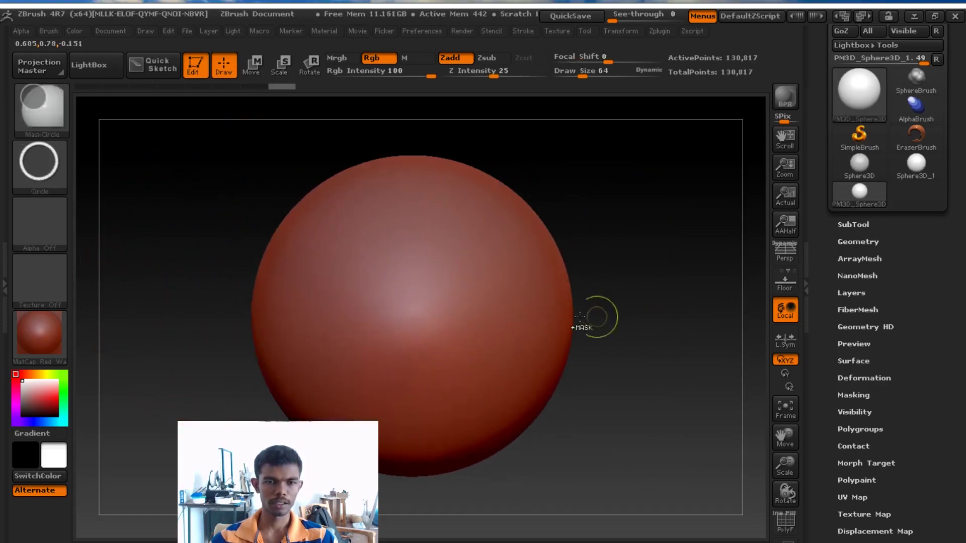
click(42, 162)
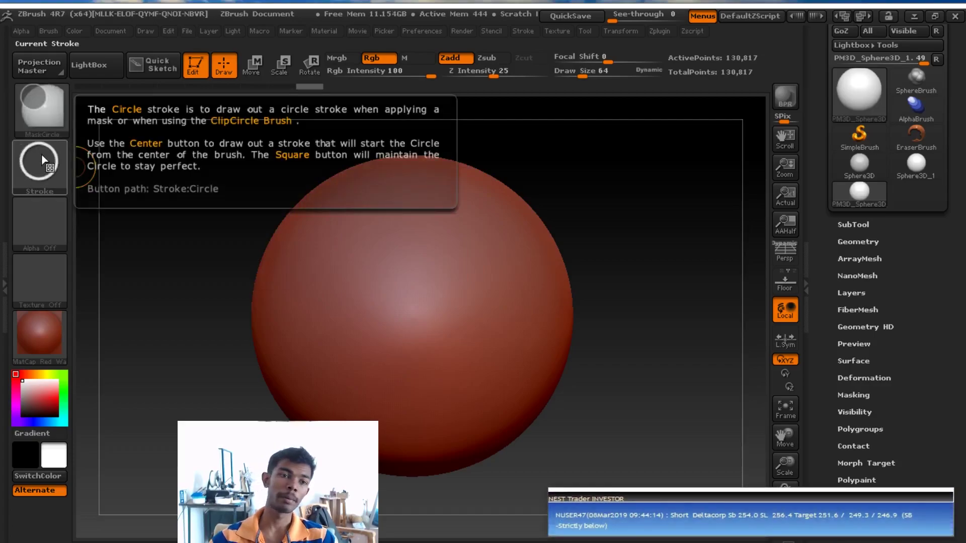
click(43, 162)
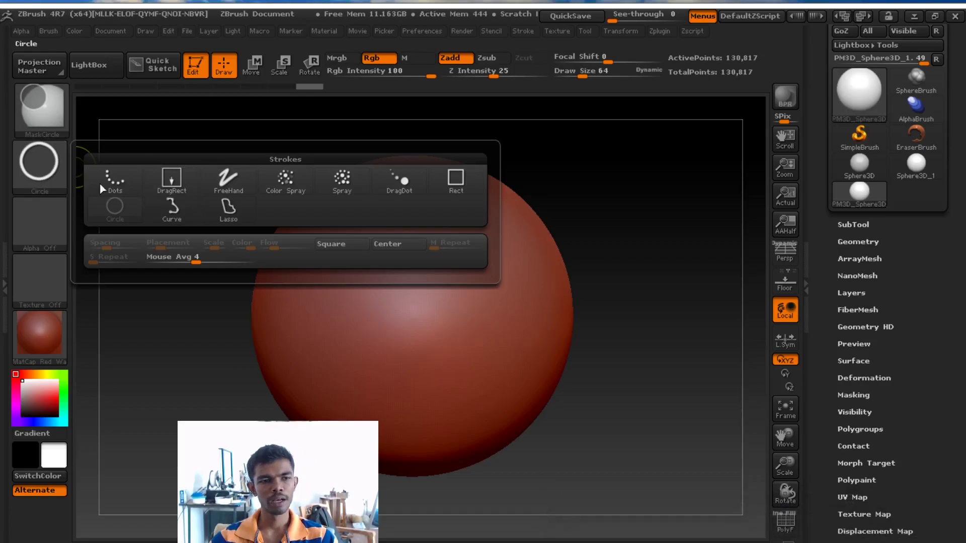
click(44, 167)
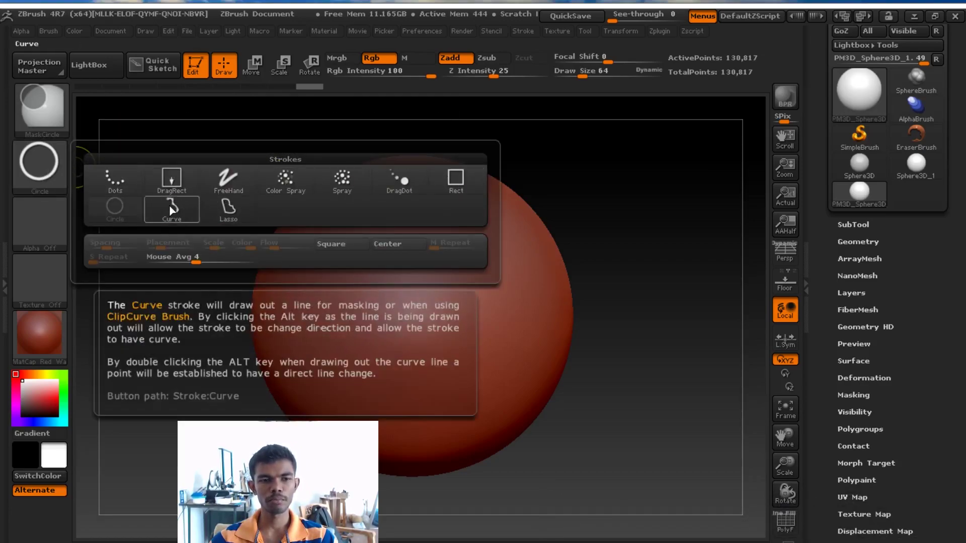
mouse_move(460, 191)
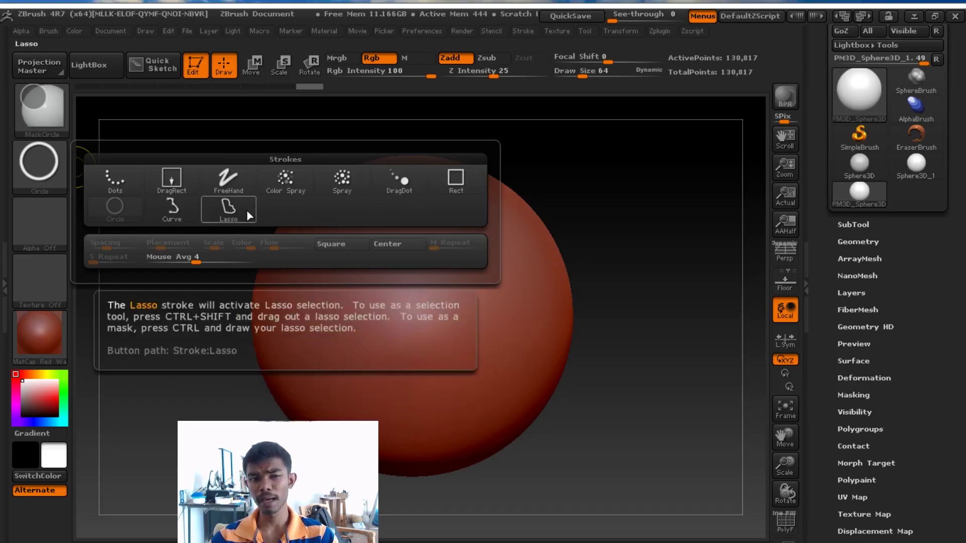
Set MaskRect as the active masking brush.
mouse_move(5, 121)
click(41, 107)
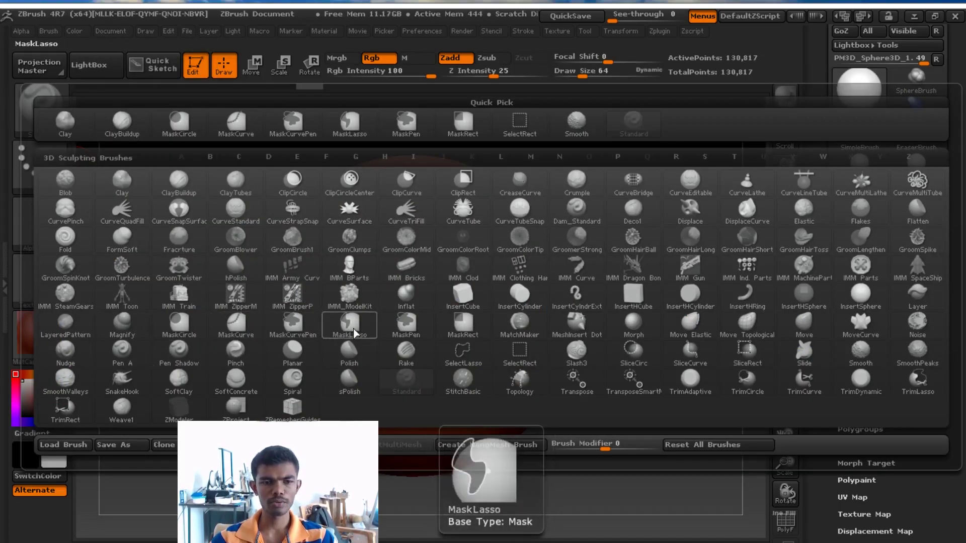
click(444, 328)
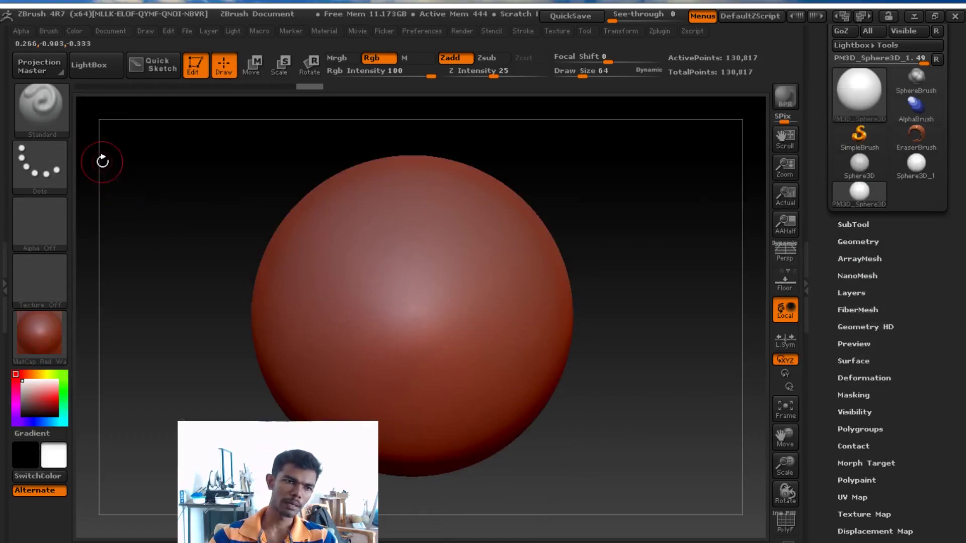
click(41, 106)
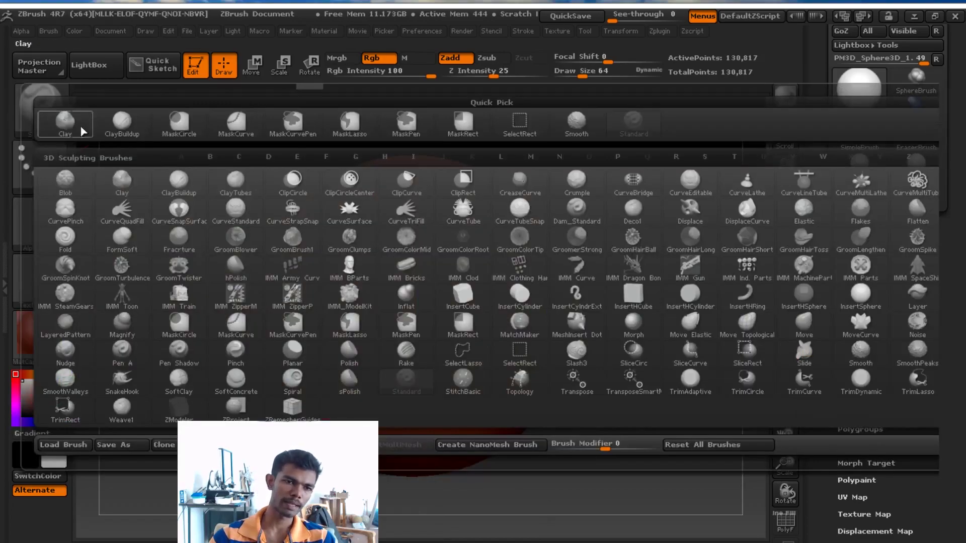
click(444, 331)
click(436, 355)
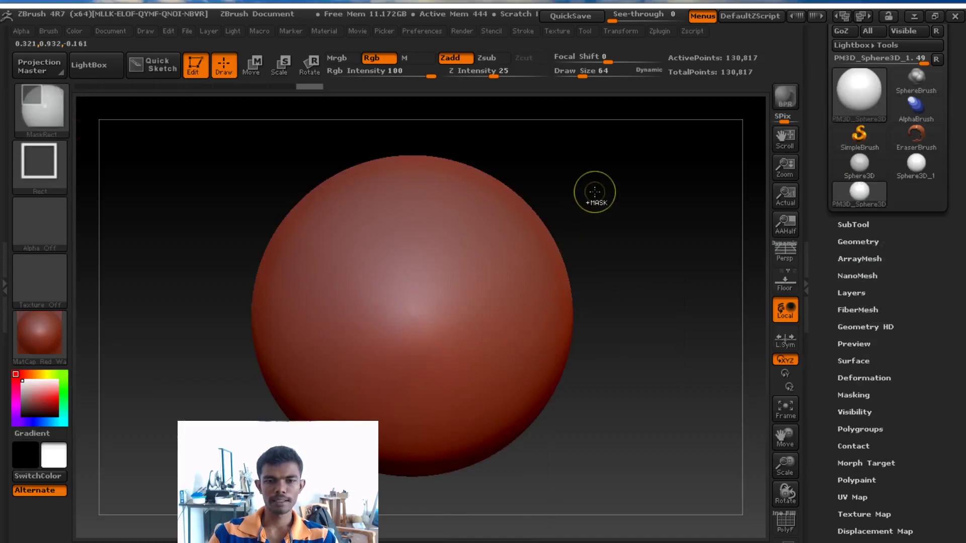
Mask a large rectangle over the sphere's right side and a strip along its left edge, and enable the Square option for the Rect stroke.
mouse_move(595, 192)
ctrl+mouse_down()
mouse_move(453, 393)
mouse_move(369, 438)
ctrl+mouse_up()
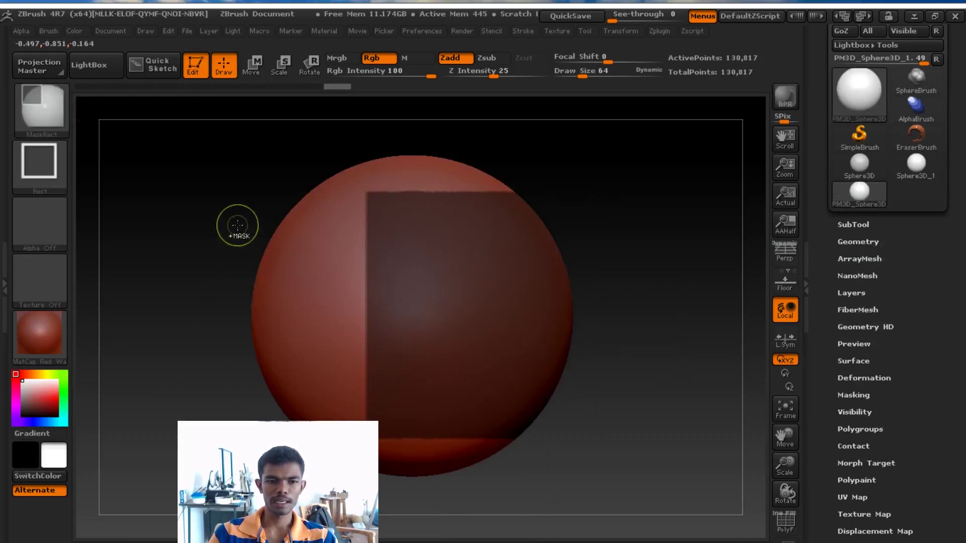
ctrl+drag(217, 209, 302, 480)
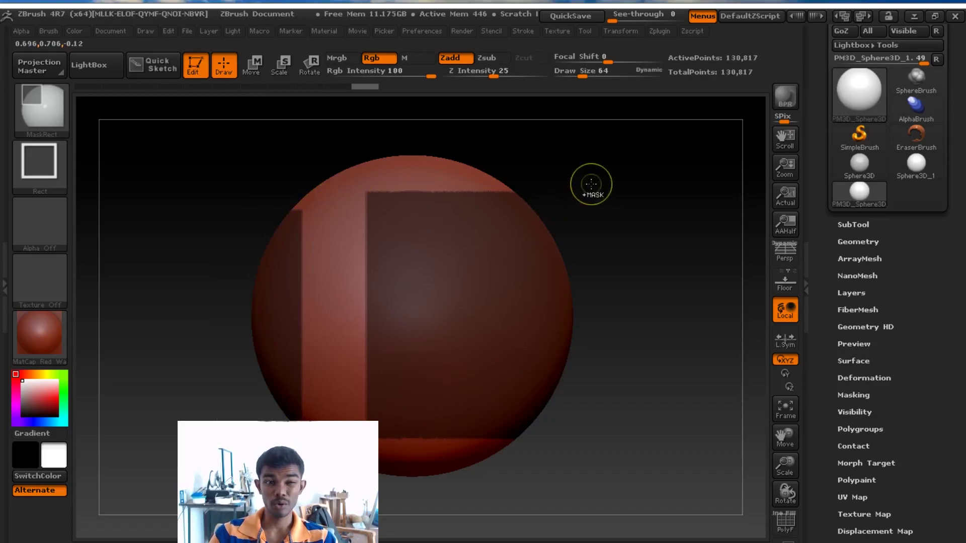
click(53, 166)
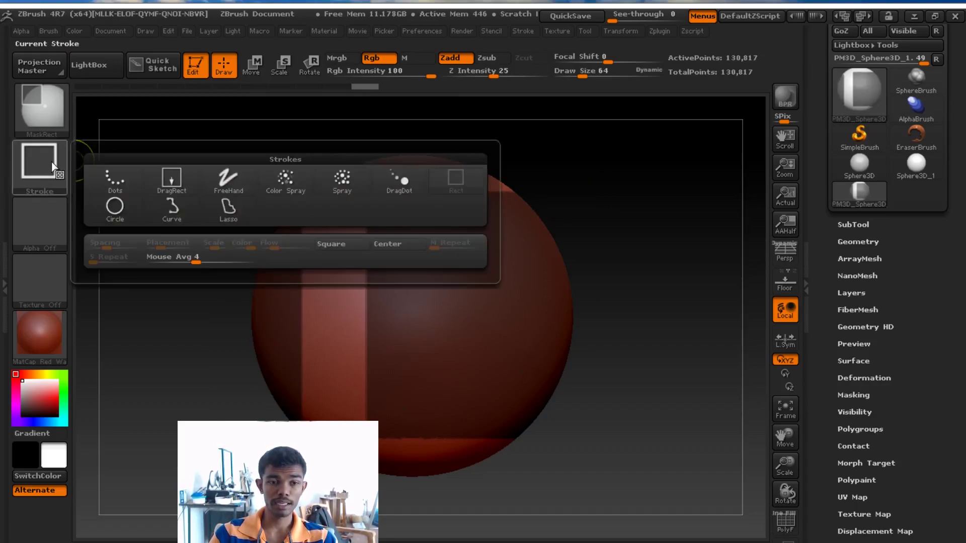
click(361, 247)
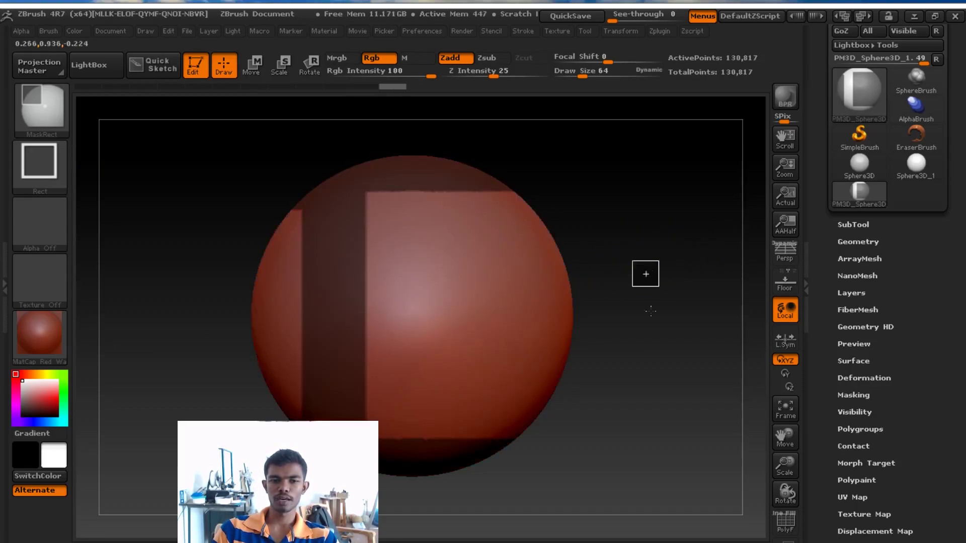
Replace the current mask with a square near the sphere's centre and subtract two smaller squares inside it.
ctrl+drag(650, 311, 634, 301)
ctrl+drag(368, 265, 456, 410)
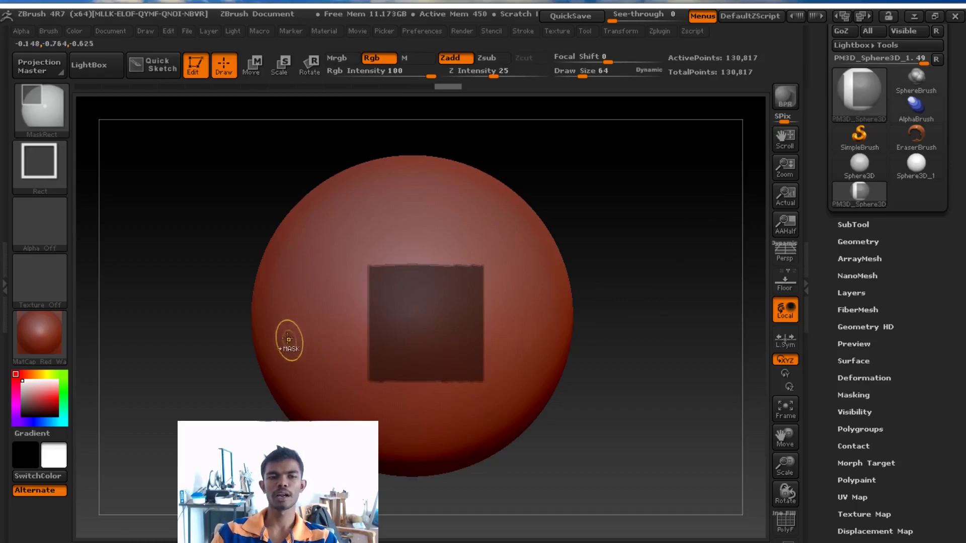
ctrl+drag(418, 302, 432, 364)
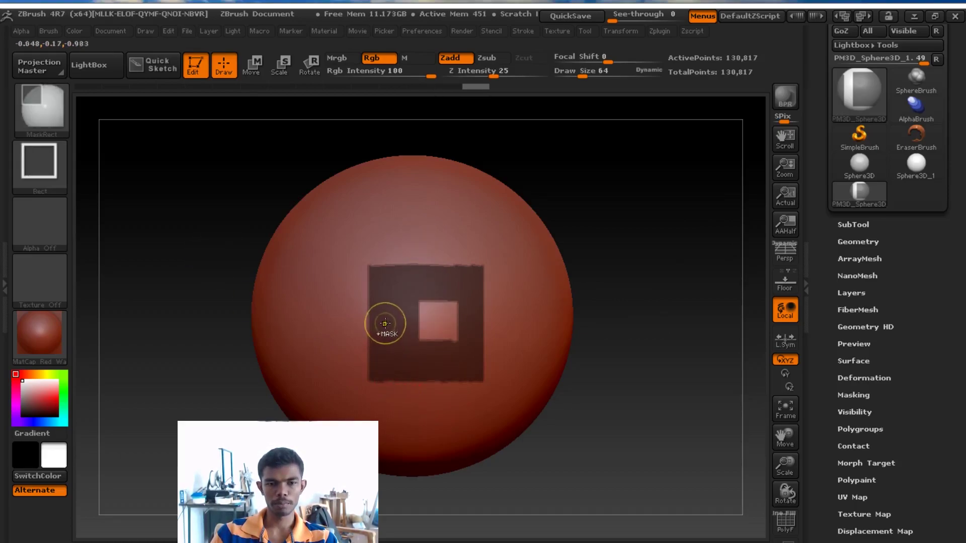
ctrl+alt+drag(383, 314, 403, 335)
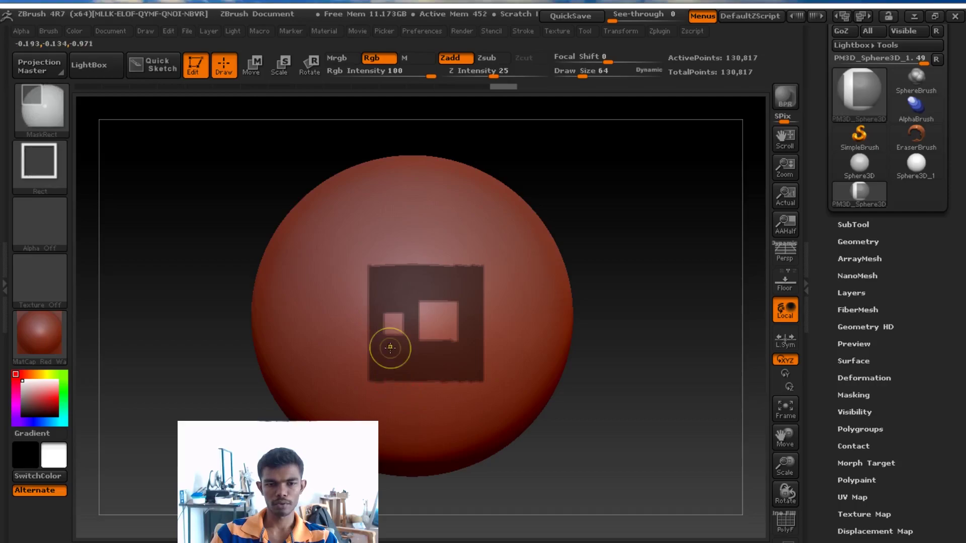
Set the Rect stroke to draw from its centre, then mask a square on the sphere's upper-left side and subtract a smaller one inside it.
click(48, 160)
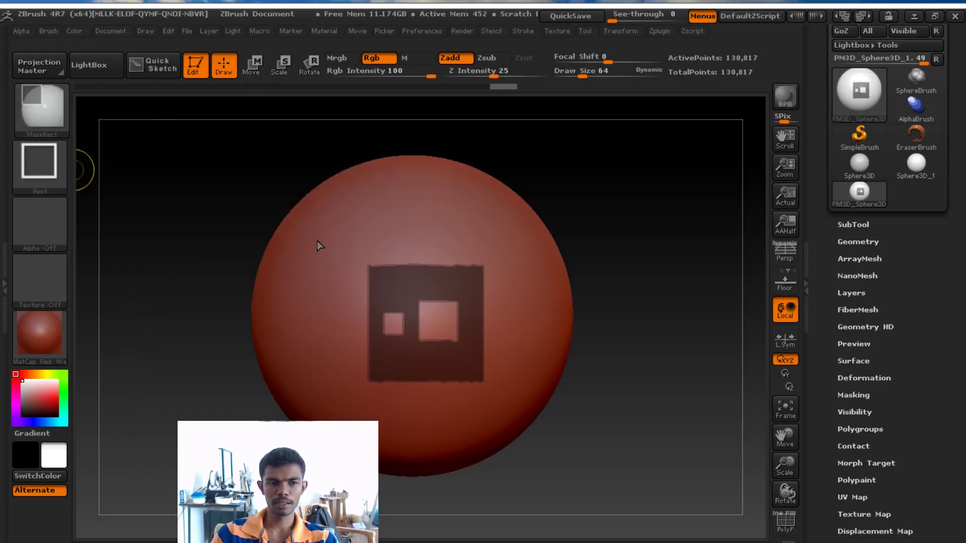
click(40, 161)
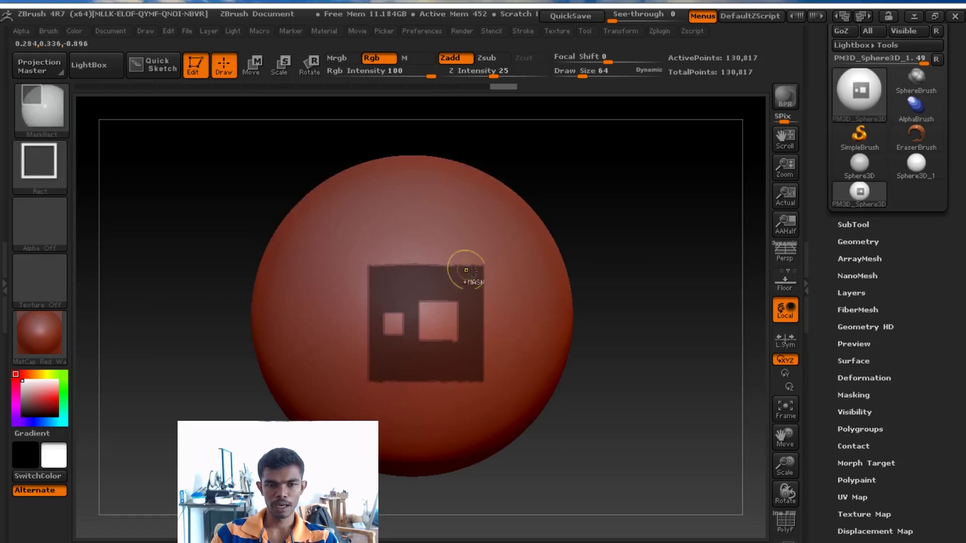
drag(348, 216, 385, 315)
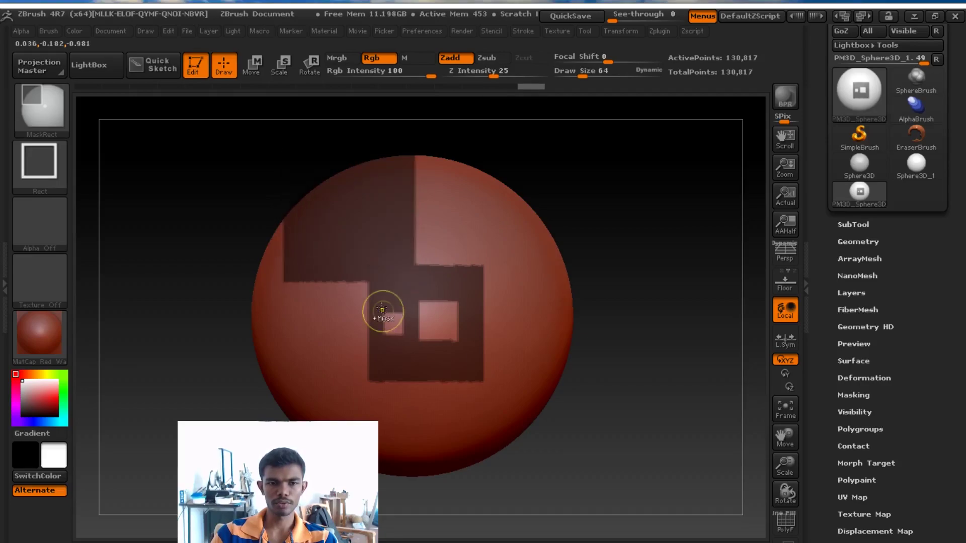
drag(327, 204, 355, 248)
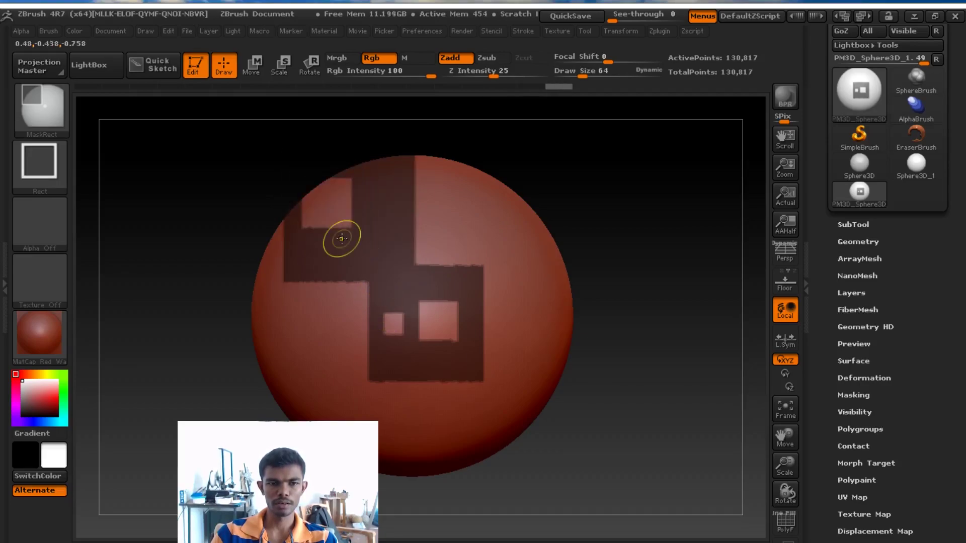
Clear all masking from the sphere and enable X symmetry.
ctrl+drag(633, 260, 629, 276)
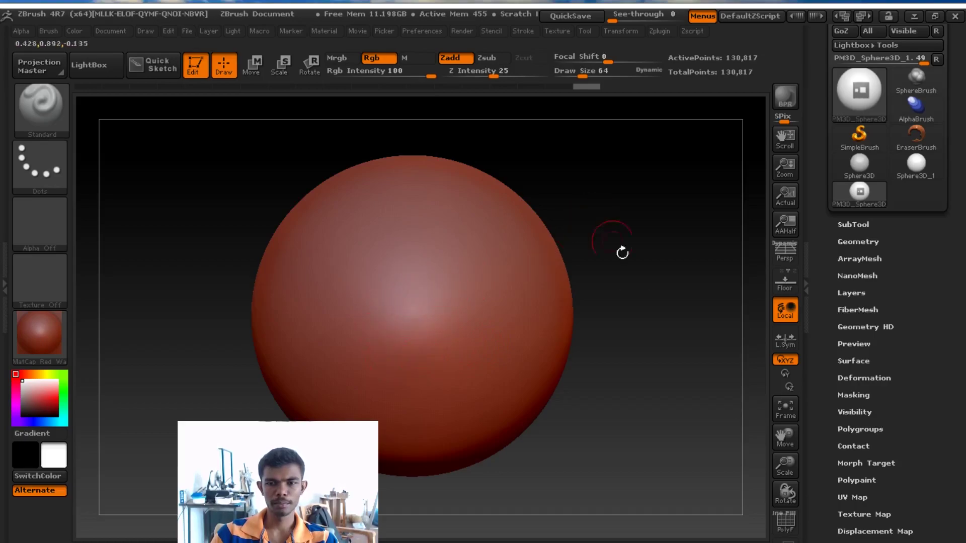
click(623, 32)
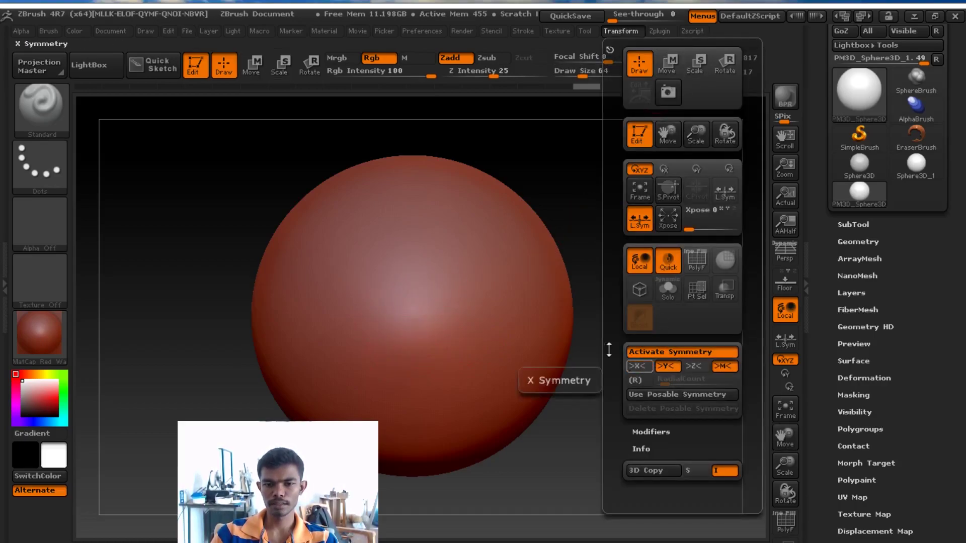
Mask mirrored squares on the sphere's upper and lower sides, and subtract a smaller square from the upper pair.
ctrl+drag(737, 96, 487, 329)
mouse_move(610, 410)
ctrl+mouse_down()
mouse_move(544, 479)
mouse_move(565, 458)
mouse_move(554, 427)
mouse_move(578, 427)
mouse_move(573, 418)
ctrl+mouse_up()
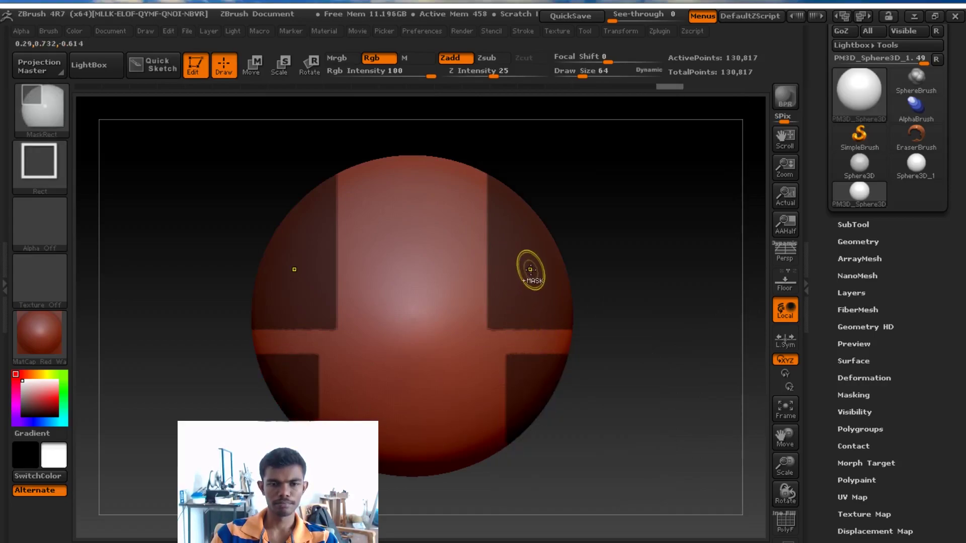
ctrl+alt+drag(530, 270, 575, 247)
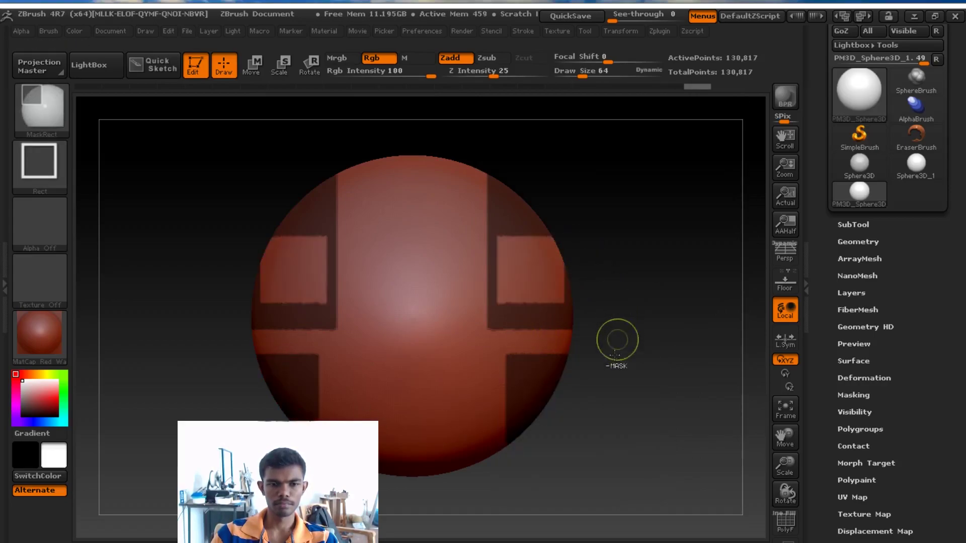
ctrl+drag(595, 395, 559, 408)
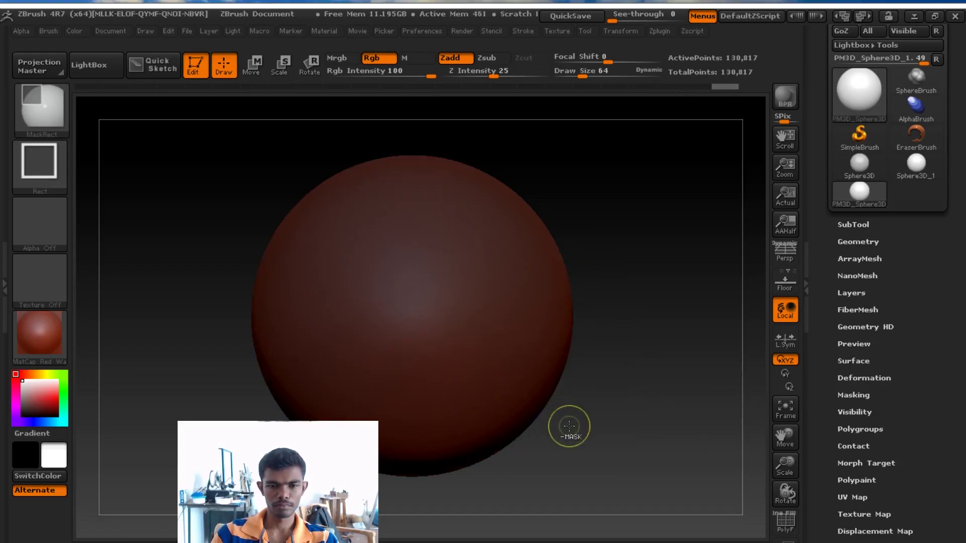
ctrl+click(641, 376)
ctrl+click(642, 377)
key(ctrl+z)
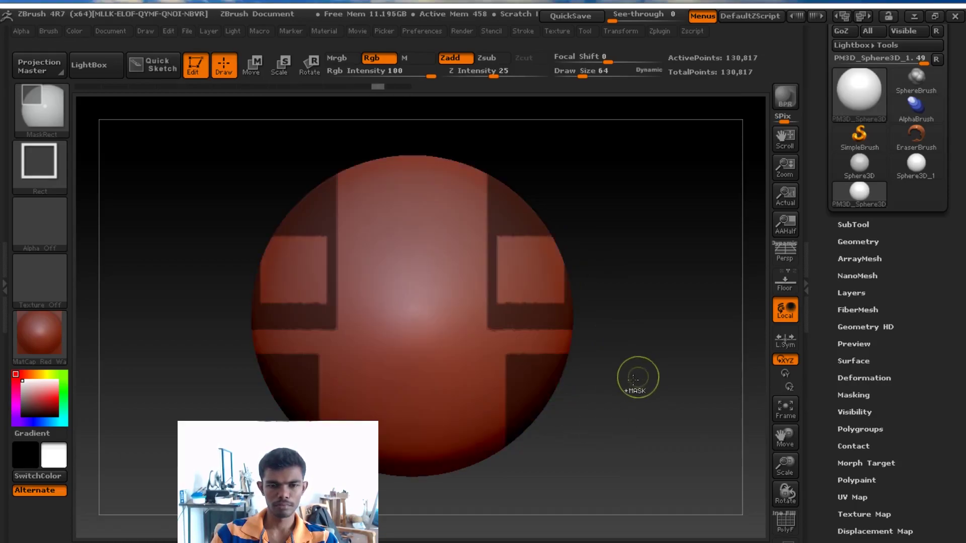
Subtract a smaller square from the mirrored lower masks, and set MaskCurve as the active masking brush.
ctrl+alt+drag(569, 418, 565, 416)
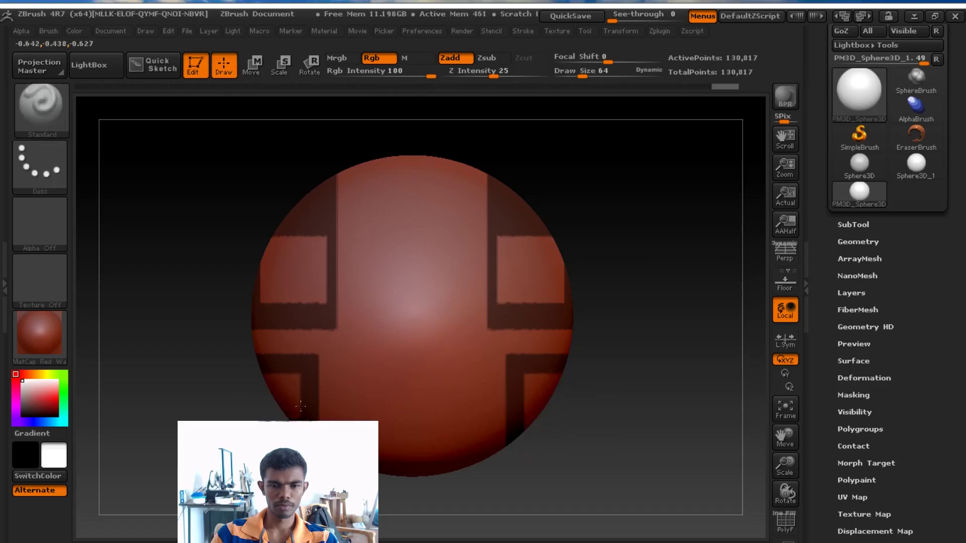
click(45, 121)
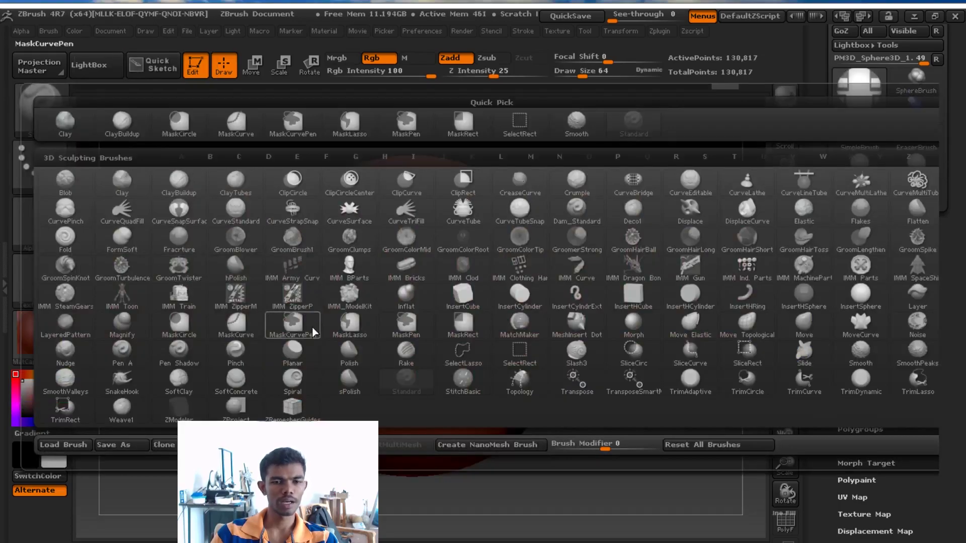
click(246, 334)
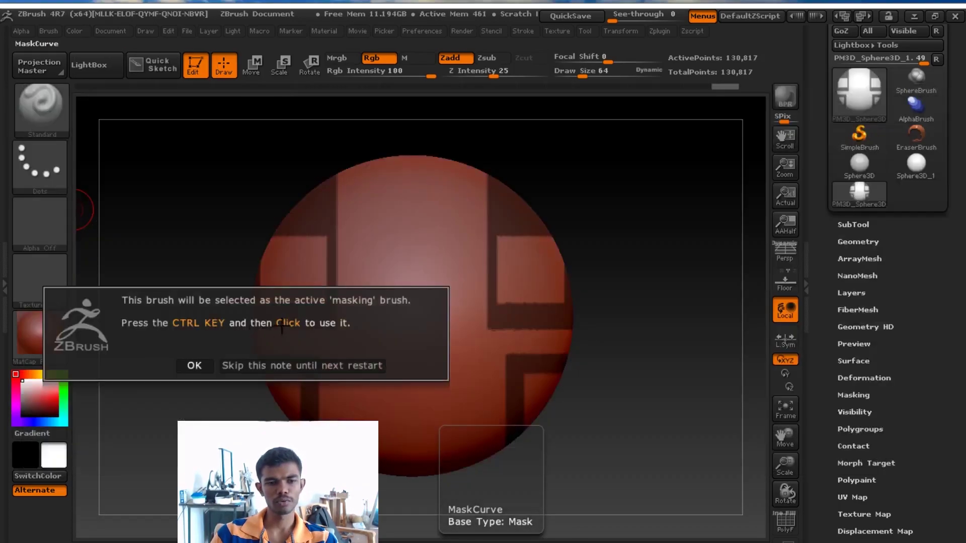
click(210, 366)
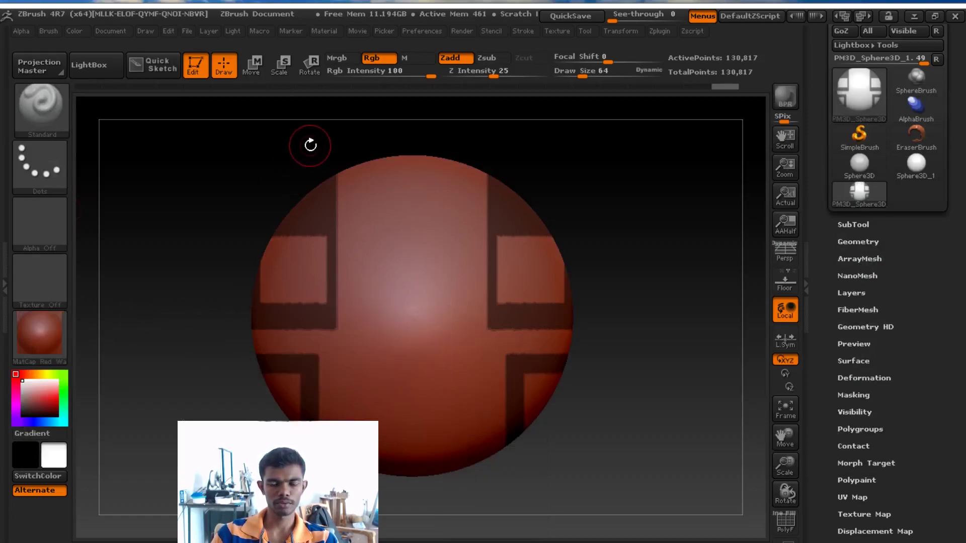
Draw trial MaskCurve strokes across the sphere and clear all masking.
alt+drag(310, 145, 264, 204)
key(ctrl)
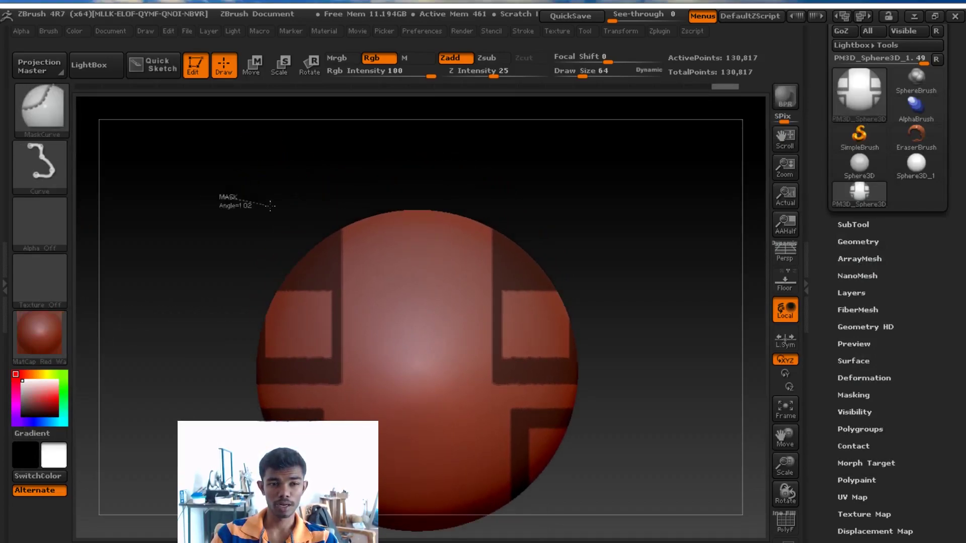
ctrl+drag(368, 225, 500, 308)
ctrl+drag(518, 211, 525, 196)
ctrl+click(635, 188)
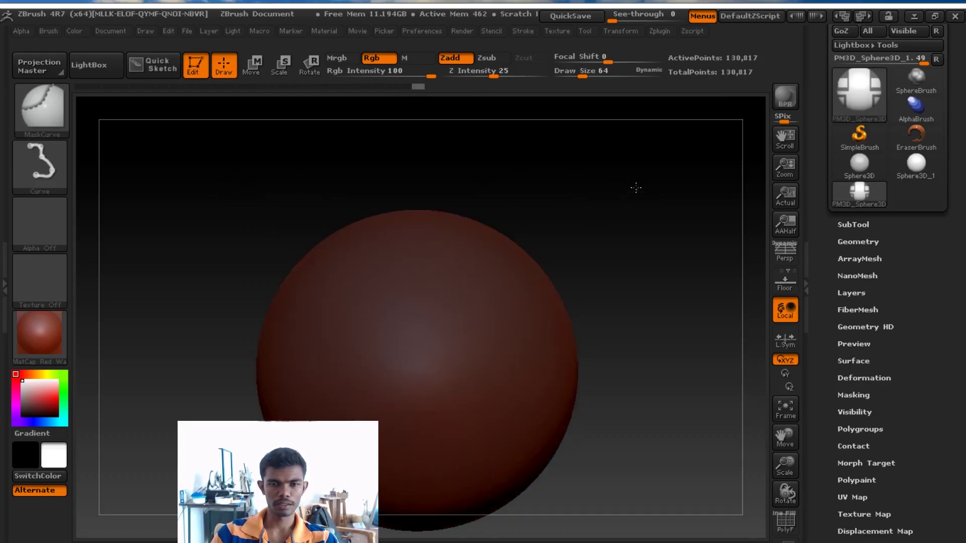
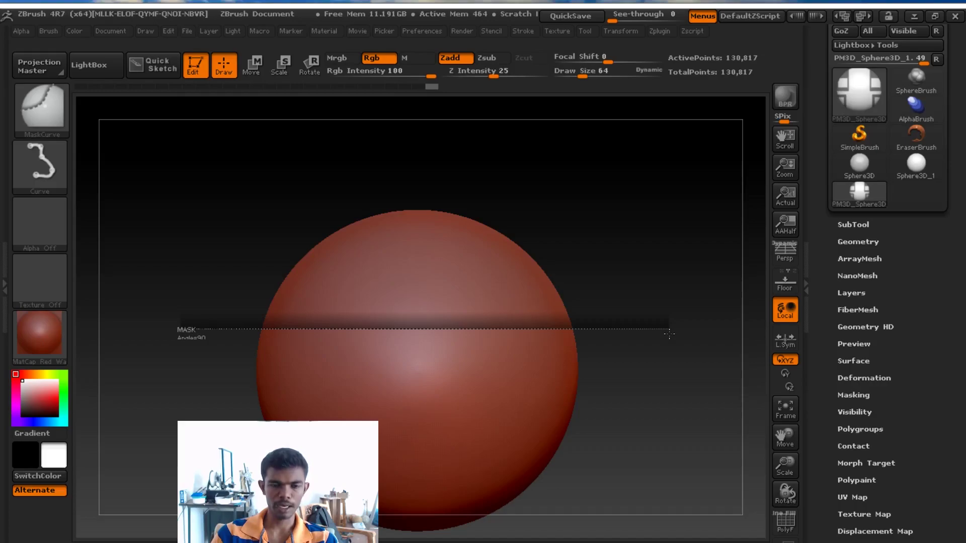
ctrl+click(593, 252)
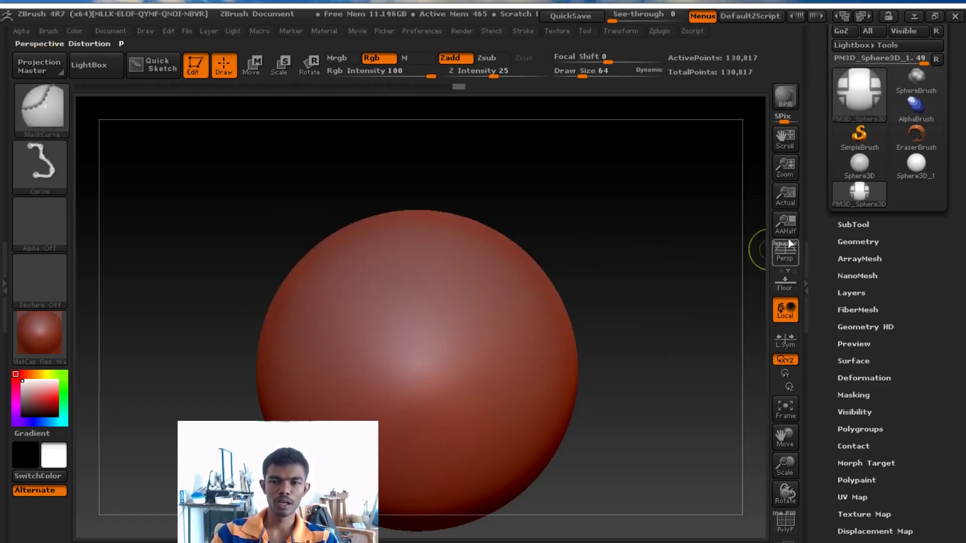
Mask the sphere above a horizontal MaskCurve line, and subtract the cap above a second, higher line to leave a band.
click(851, 224)
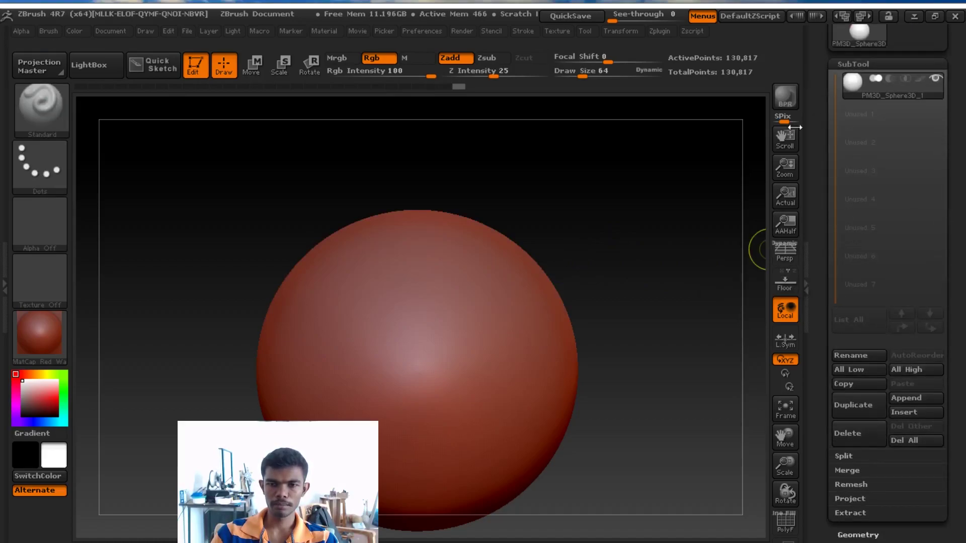
mouse_move(243, 304)
ctrl+mouse_down()
mouse_move(624, 303)
mouse_move(623, 315)
ctrl+mouse_up()
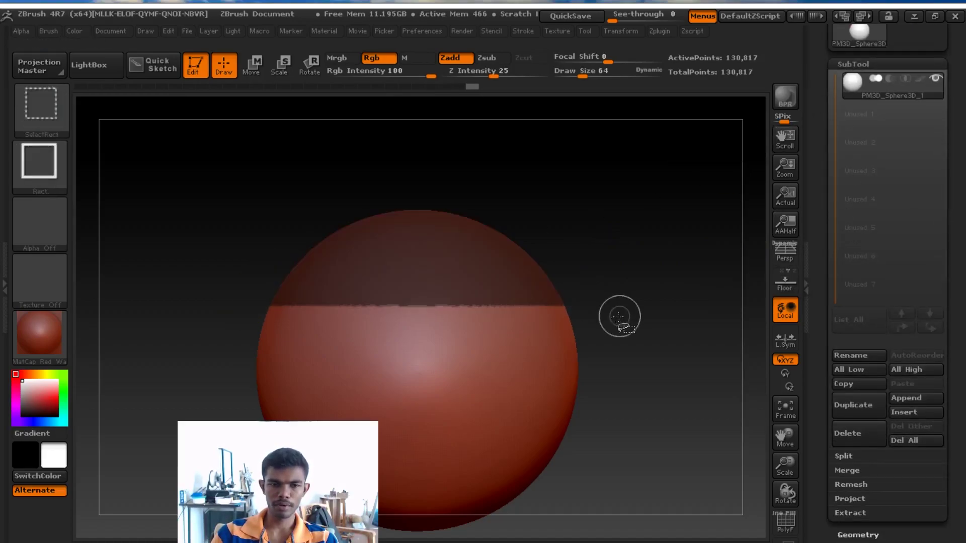
ctrl+drag(243, 247, 591, 247)
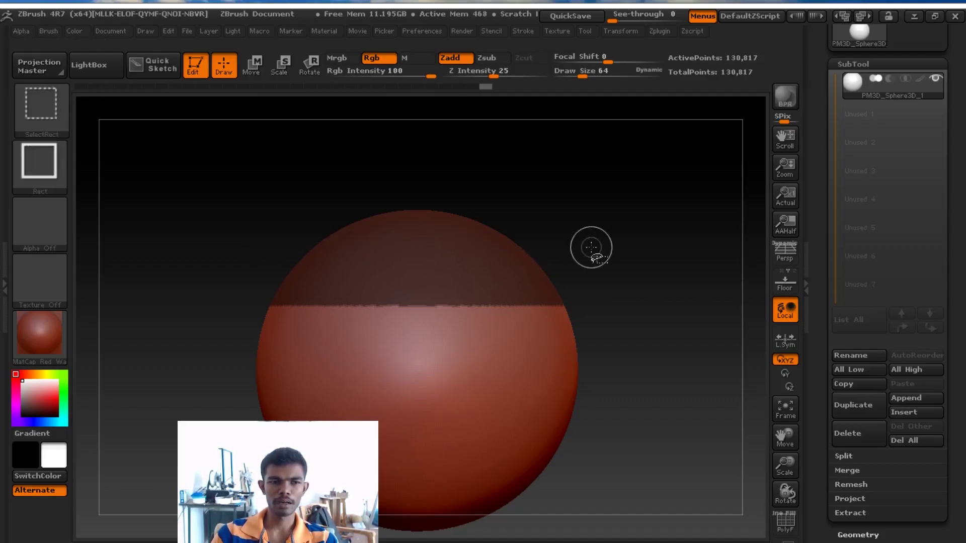
ctrl+drag(246, 239, 552, 239)
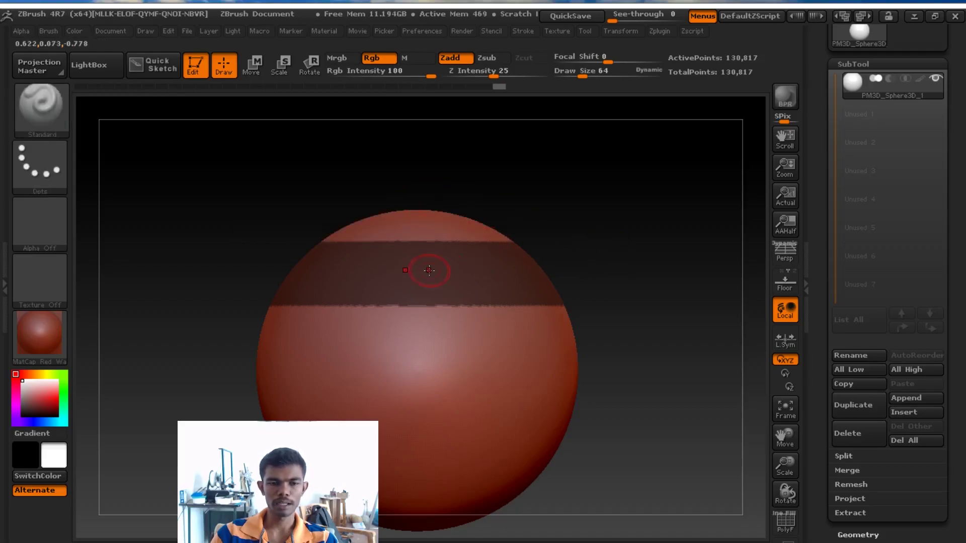
Try trimming both ends of the masked band with a vertical MaskCurve stroke and clearing the mask, and undo back to the full band.
mouse_move(436, 182)
ctrl+mouse_down()
mouse_move(441, 342)
mouse_move(431, 316)
ctrl+mouse_up()
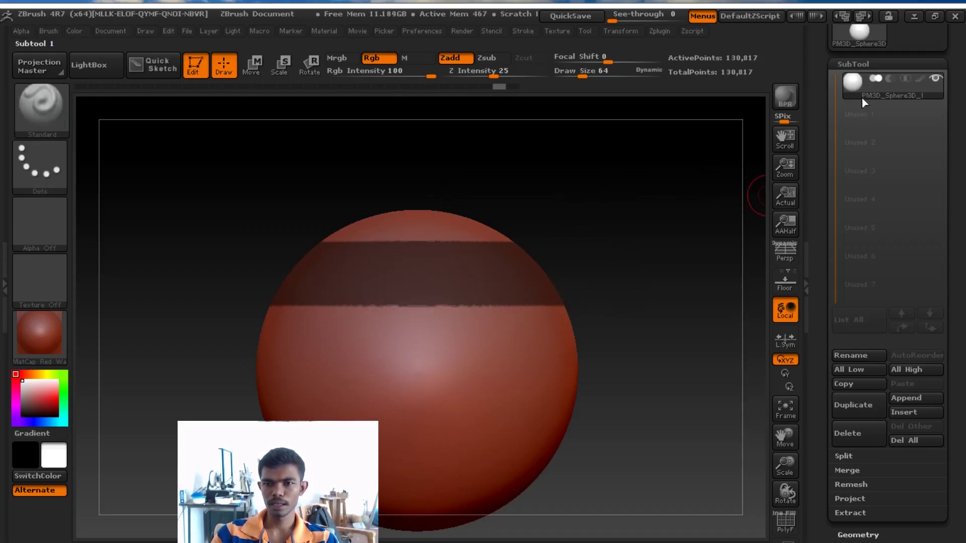
mouse_move(482, 172)
ctrl+mouse_down()
mouse_move(445, 309)
mouse_move(506, 410)
mouse_move(480, 415)
ctrl+mouse_up()
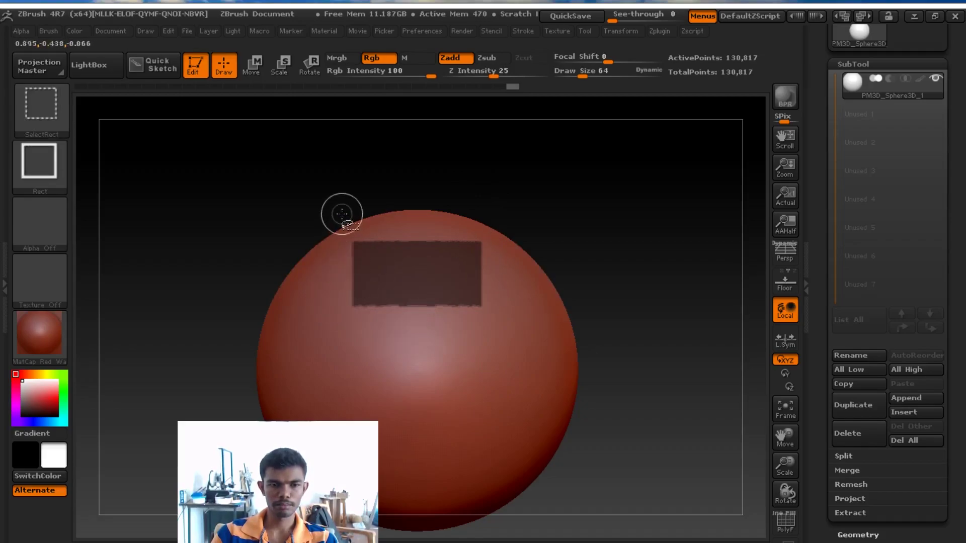
mouse_move(340, 334)
ctrl+shift+mouse_down()
mouse_move(435, 295)
mouse_move(297, 176)
ctrl+shift+mouse_up()
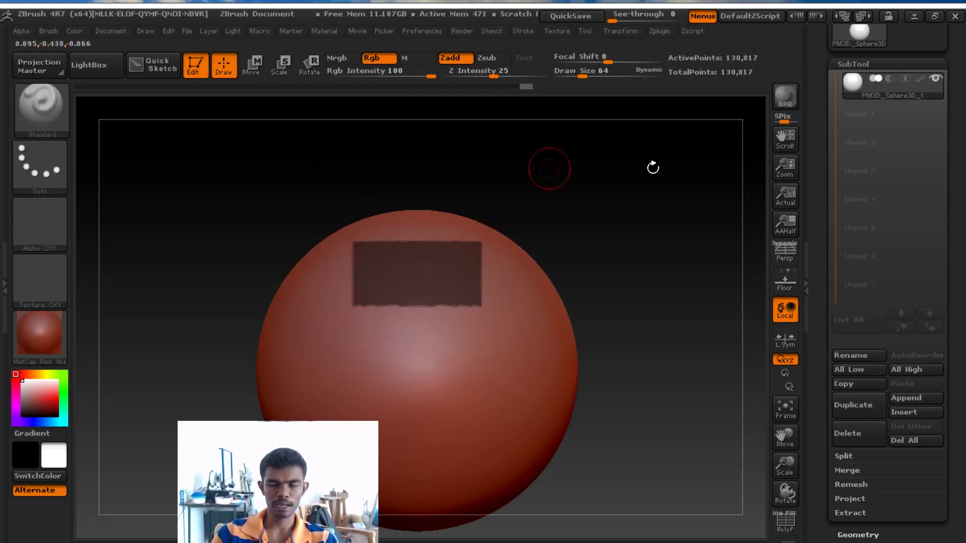
drag(822, 98, 686, 209)
ctrl+click(638, 254)
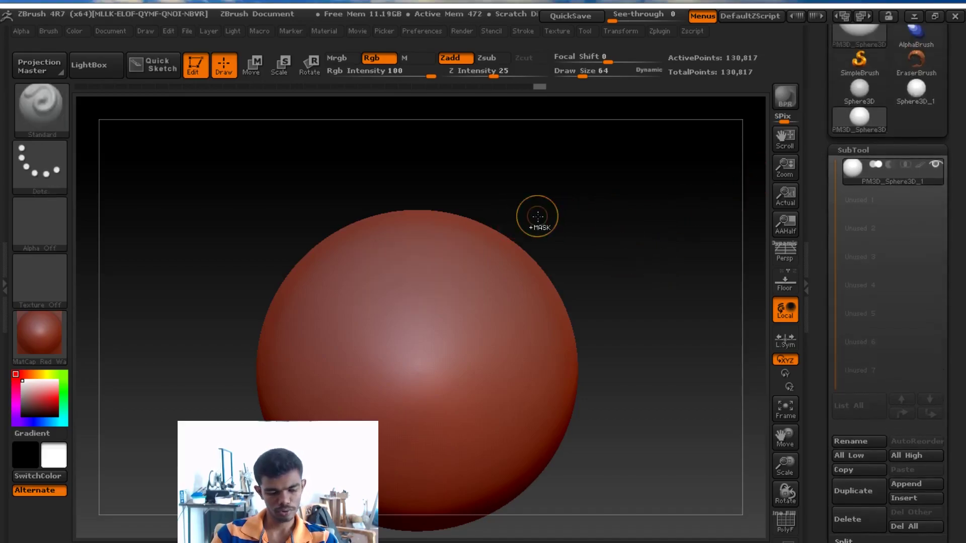
key(ctrl+z)
key(ctrl+z)
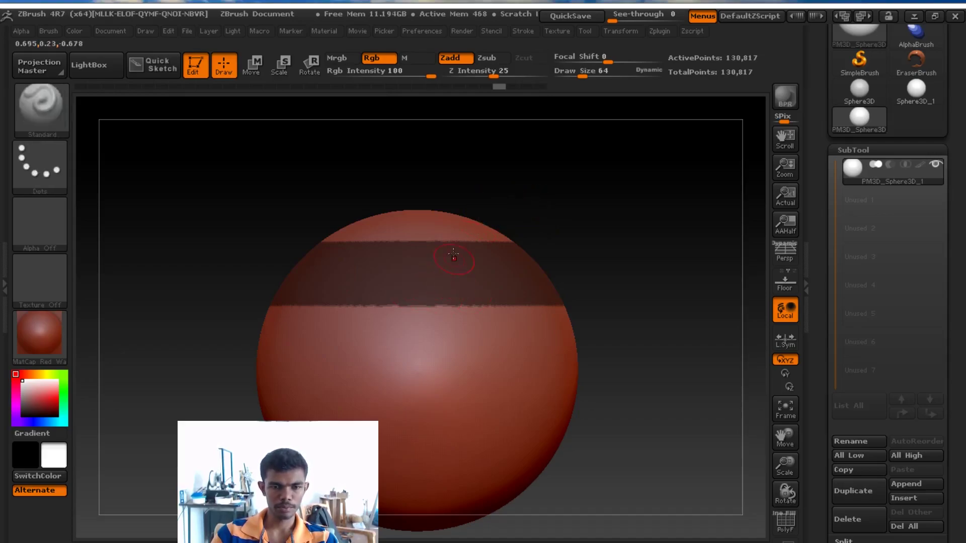
Subtract the right end of the masked band along a downward vertical MaskCurve stroke, undoing the stroke that adds masking there.
ctrl+drag(488, 161, 488, 364)
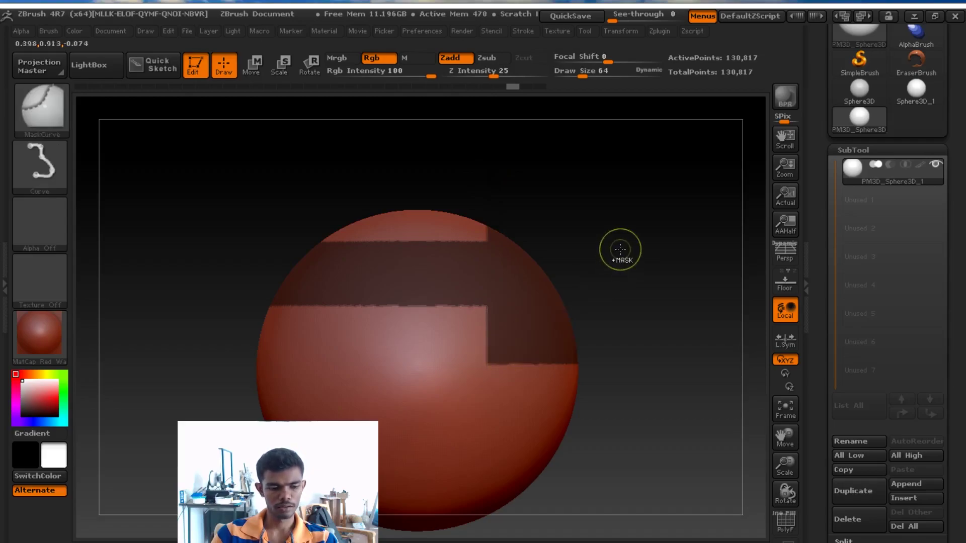
key(ctrl+z)
mouse_move(490, 164)
ctrl+mouse_down()
mouse_move(483, 316)
mouse_move(506, 338)
mouse_move(495, 358)
ctrl+mouse_up()
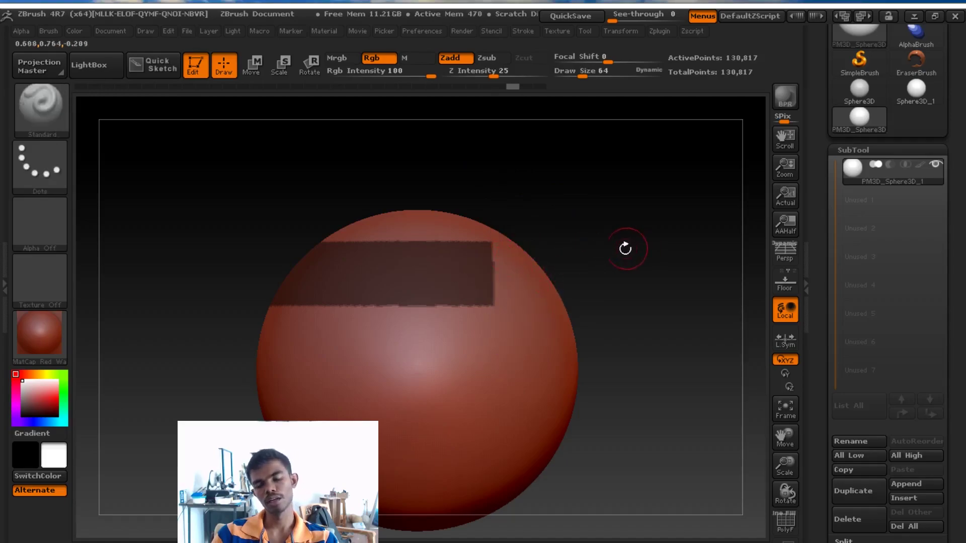
mouse_move(403, 380)
ctrl+mouse_down()
mouse_move(394, 189)
mouse_move(403, 176)
mouse_move(408, 193)
mouse_move(408, 185)
mouse_move(405, 172)
mouse_move(384, 169)
ctrl+mouse_up()
ctrl+click(551, 193)
key(ctrl+z)
key(ctrl+z)
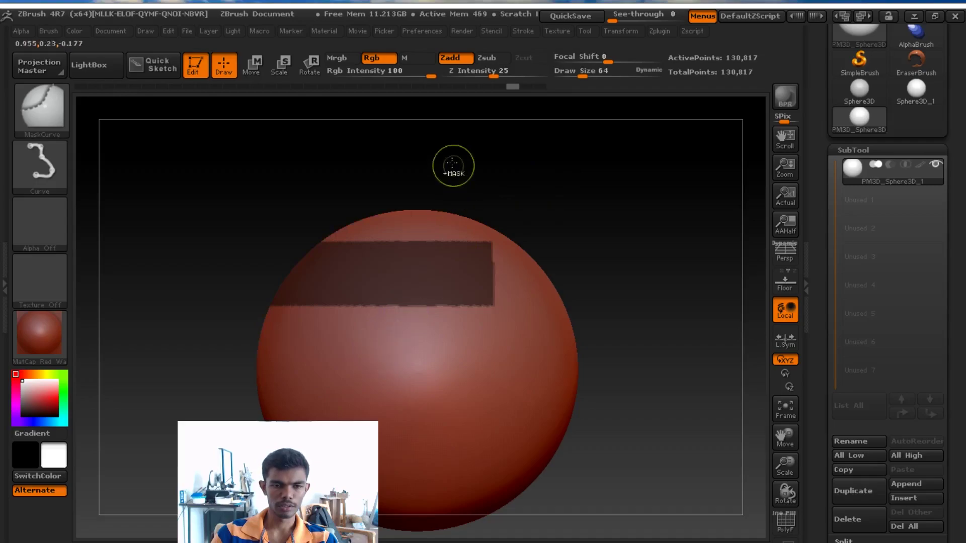
Make an upward vertical MaskCurve stroke across the left part of the masked band, and clear all masking.
ctrl+drag(369, 363, 367, 187)
mouse_move(586, 231)
mouse_down()
mouse_move(567, 245)
mouse_move(589, 242)
mouse_move(632, 259)
mouse_move(664, 253)
mouse_up()
drag(842, 128, 842, 198)
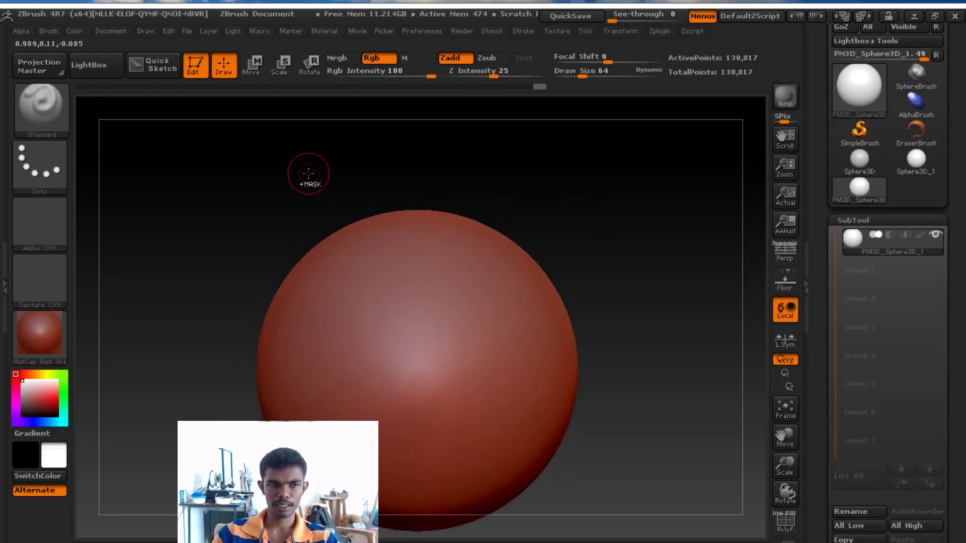
Mask the sphere's upper right area above a descending zigzag MaskCurve line with three dips.
key(ctrl)
ctrl+drag(325, 220, 403, 308)
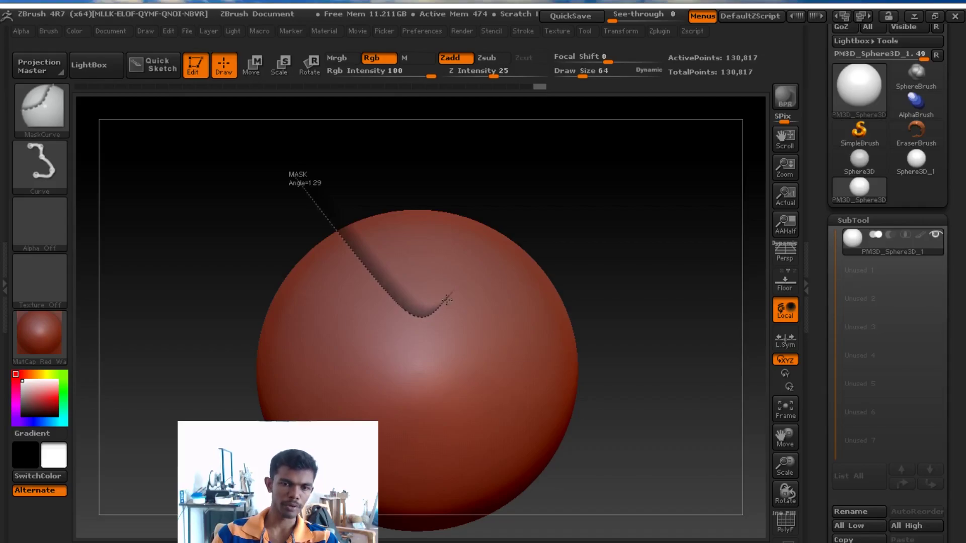
mouse_move(479, 283)
ctrl+mouse_down()
mouse_move(491, 294)
mouse_move(506, 264)
mouse_move(491, 356)
ctrl+mouse_up()
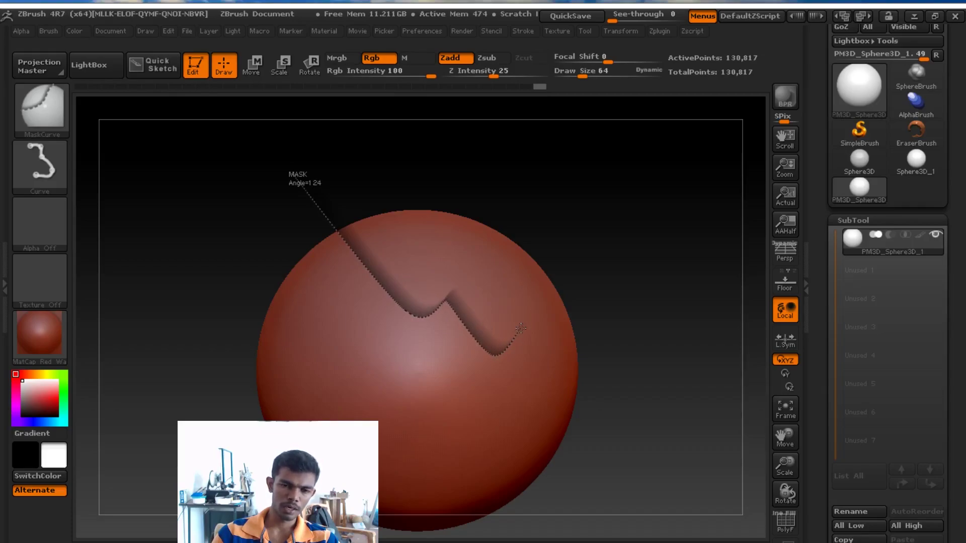
ctrl+drag(521, 328, 523, 333)
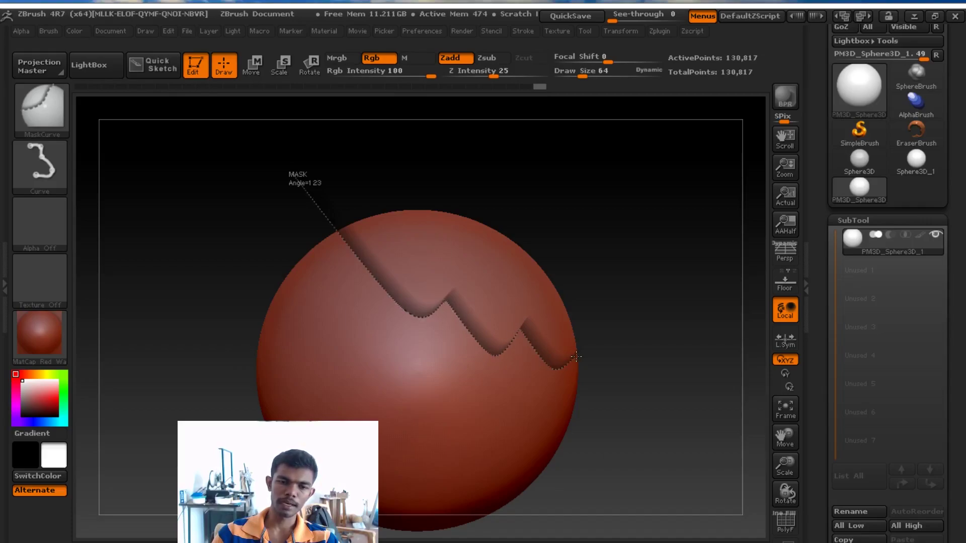
ctrl+drag(611, 420, 612, 418)
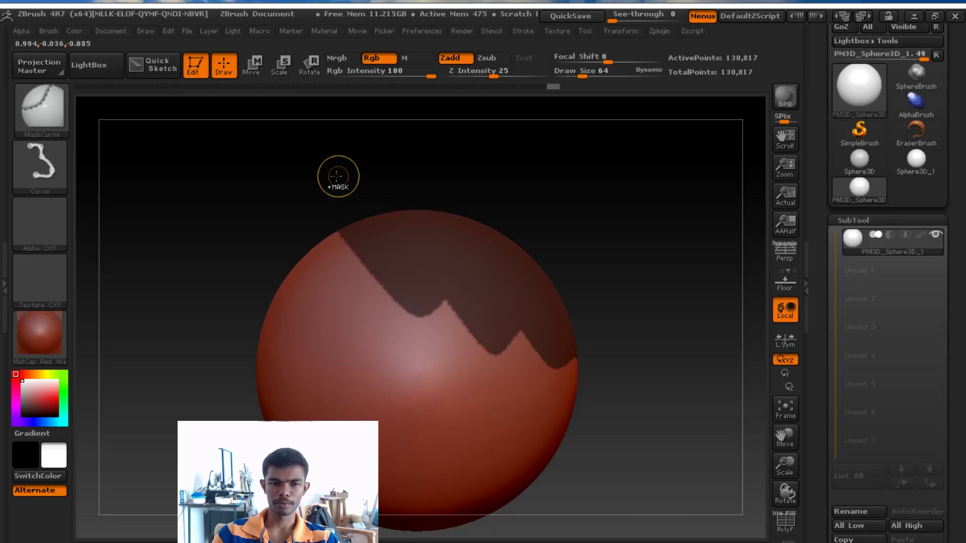
Try to subtract the masking above a second zigzag MaskCurve line placed slightly inside the masked edge.
ctrl+drag(337, 190, 378, 254)
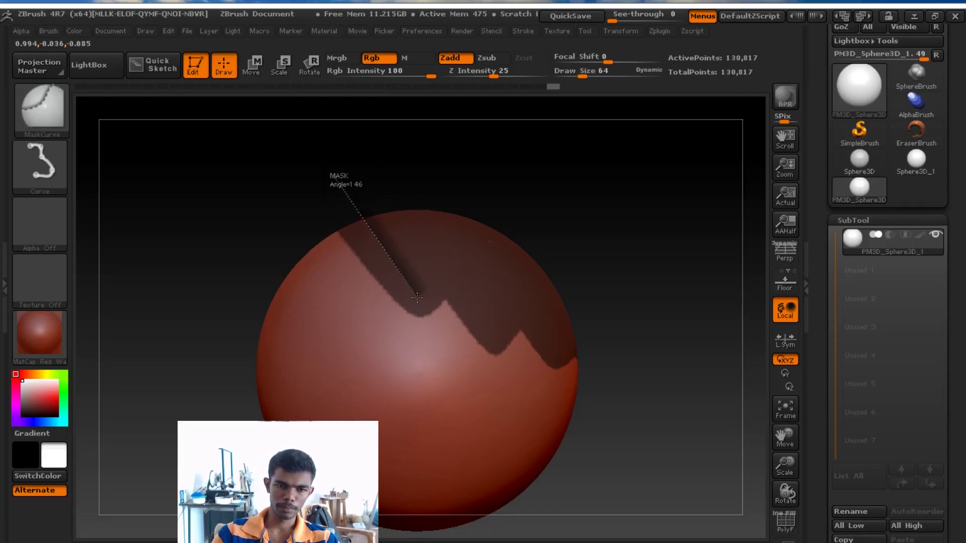
ctrl+drag(423, 300, 429, 292)
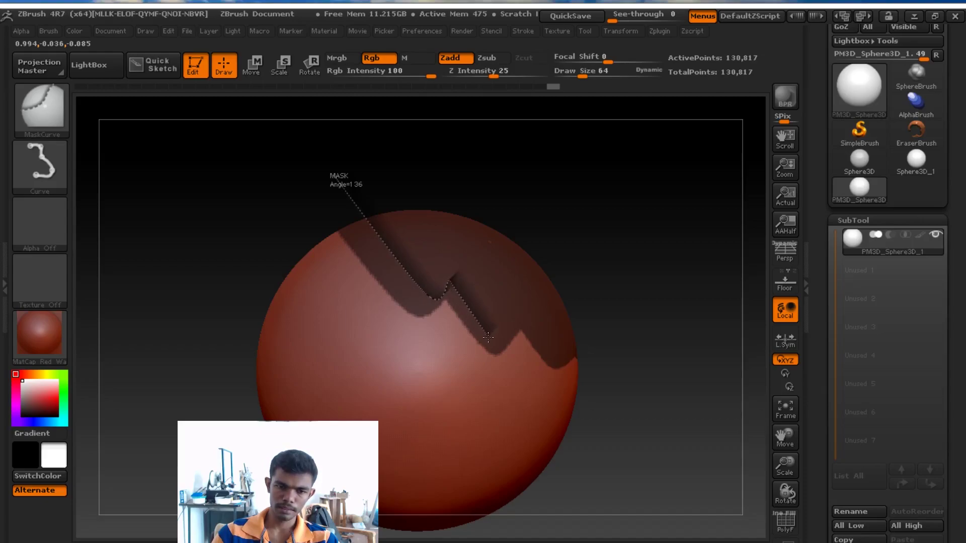
ctrl+drag(514, 301, 537, 338)
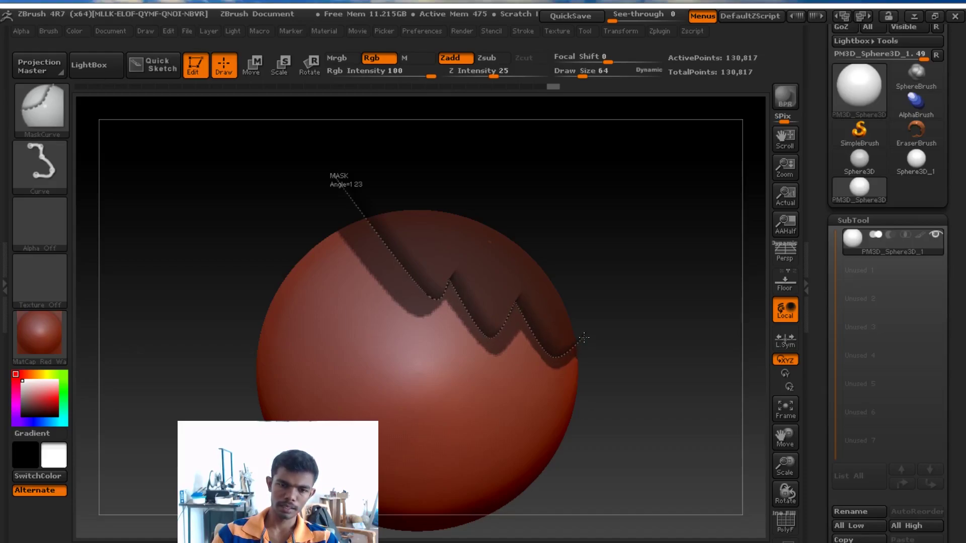
ctrl+drag(617, 386, 618, 386)
key(ctrl)
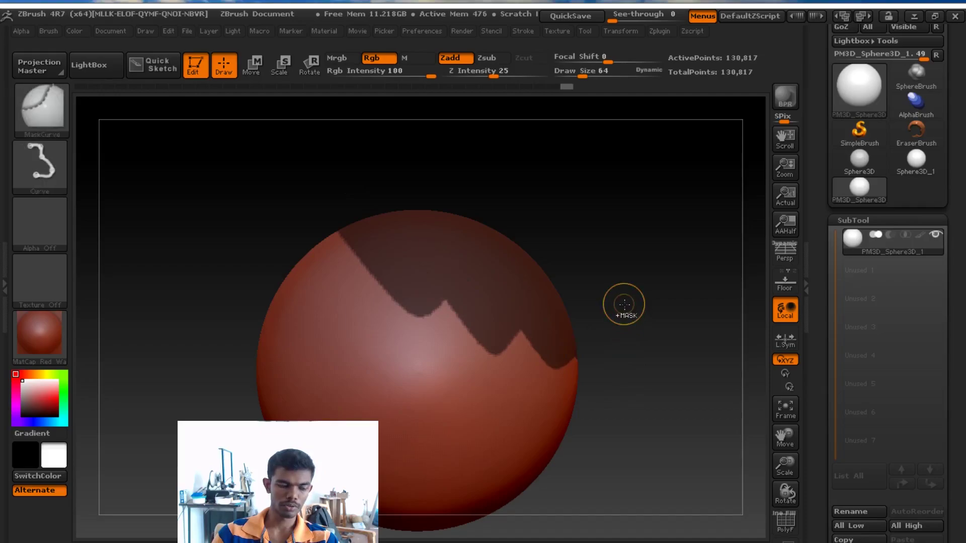
Subtract the masking above a zigzag MaskCurve line just over the masked edge, leaving a narrow zigzag band.
ctrl+drag(339, 203, 396, 273)
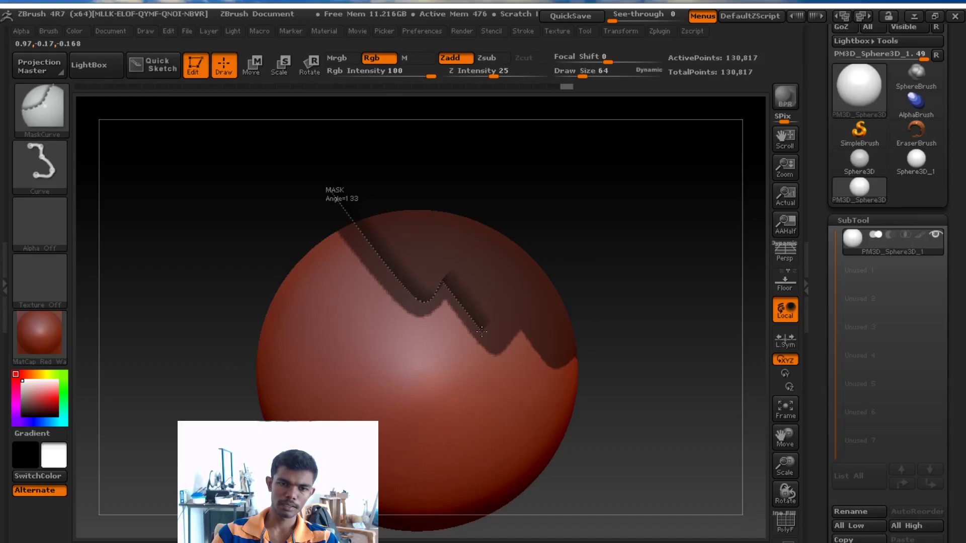
ctrl+drag(487, 337, 518, 316)
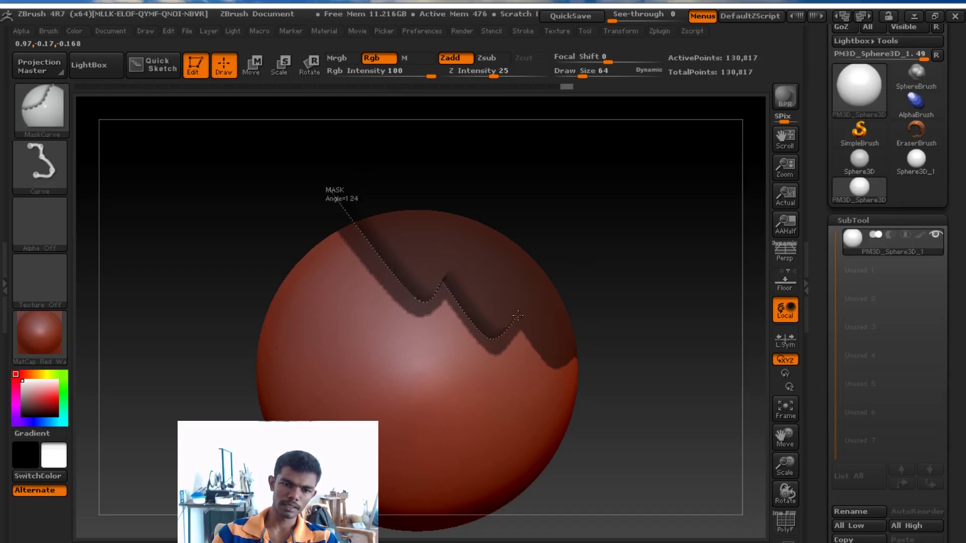
mouse_move(548, 355)
ctrl+mouse_down()
mouse_move(564, 359)
mouse_move(583, 337)
ctrl+mouse_up()
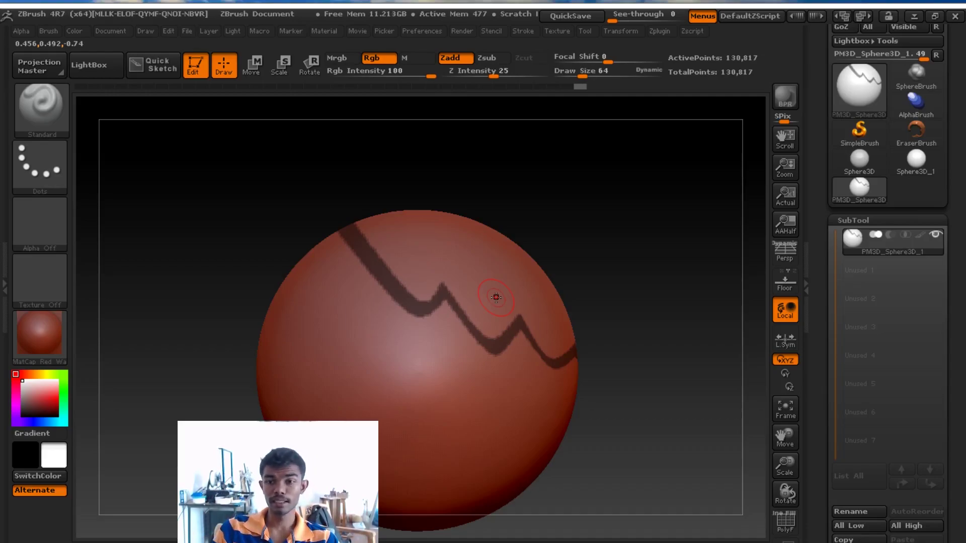
Invert the zigzag band's mask and clear all masking from the sphere.
drag(529, 250, 555, 285)
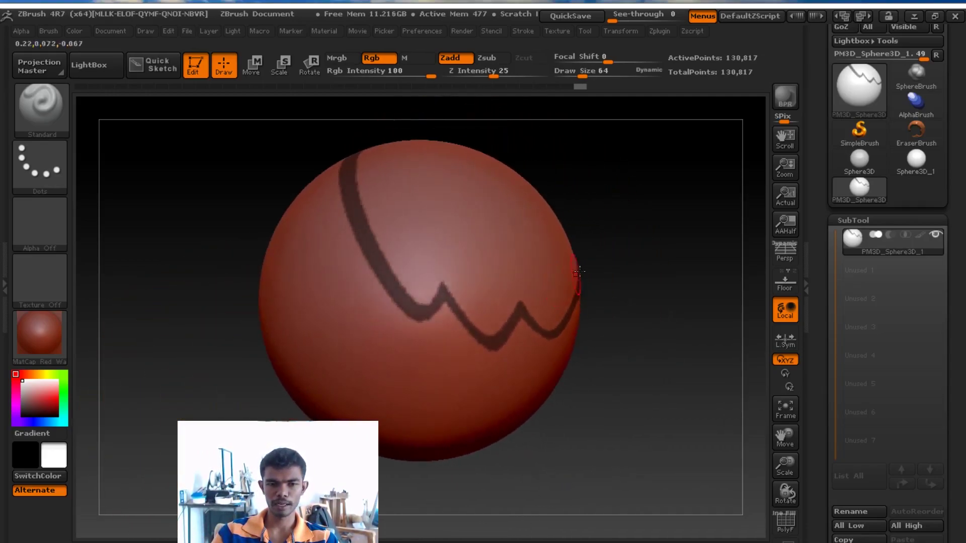
ctrl+click(709, 217)
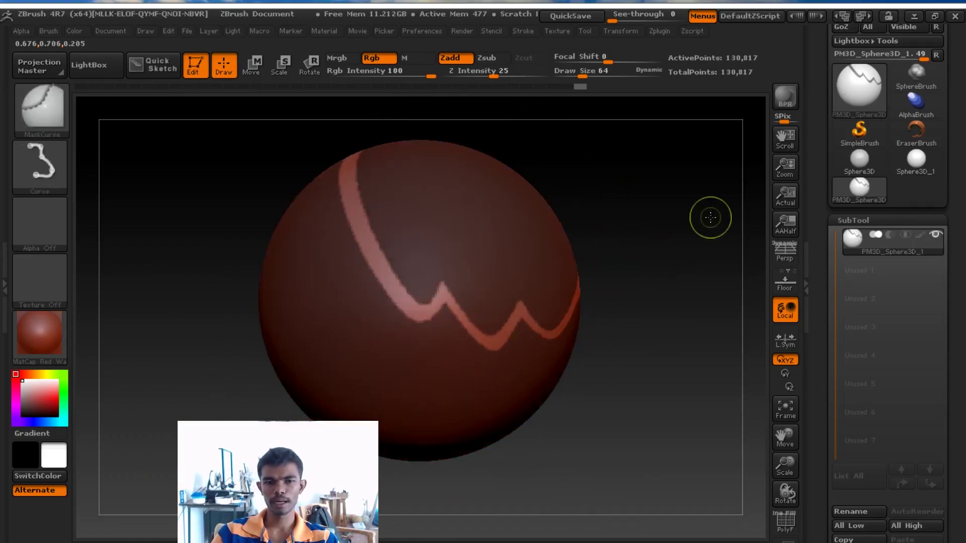
drag(680, 257, 659, 211)
ctrl+drag(610, 291, 599, 302)
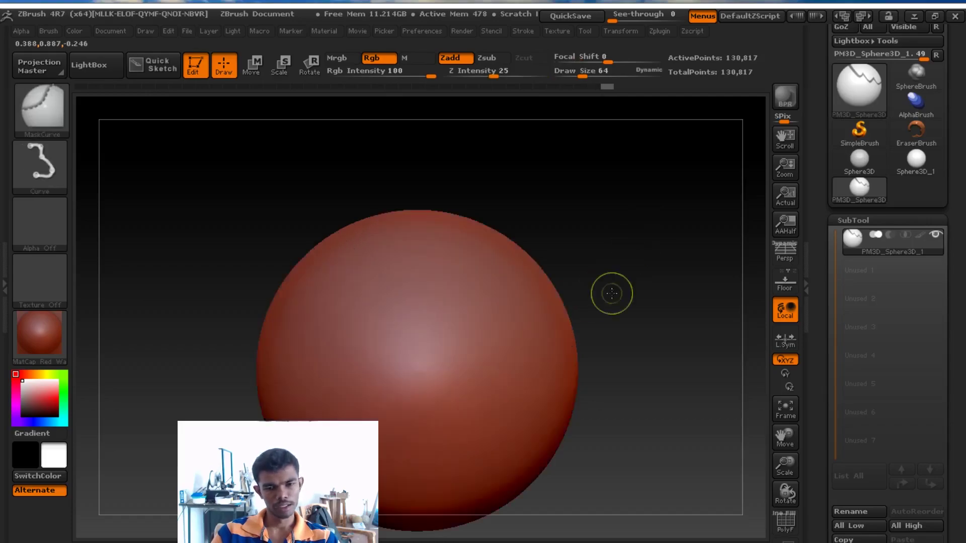
Make several diagonal and vertical MaskCurve strokes across the sphere, and invert the resulting full mask.
mouse_move(432, 349)
ctrl+mouse_down()
mouse_move(323, 317)
mouse_move(379, 288)
ctrl+mouse_up()
ctrl+drag(484, 268, 498, 398)
mouse_move(427, 222)
ctrl+mouse_down()
mouse_move(468, 221)
mouse_move(428, 460)
ctrl+mouse_up()
ctrl+drag(642, 362, 597, 339)
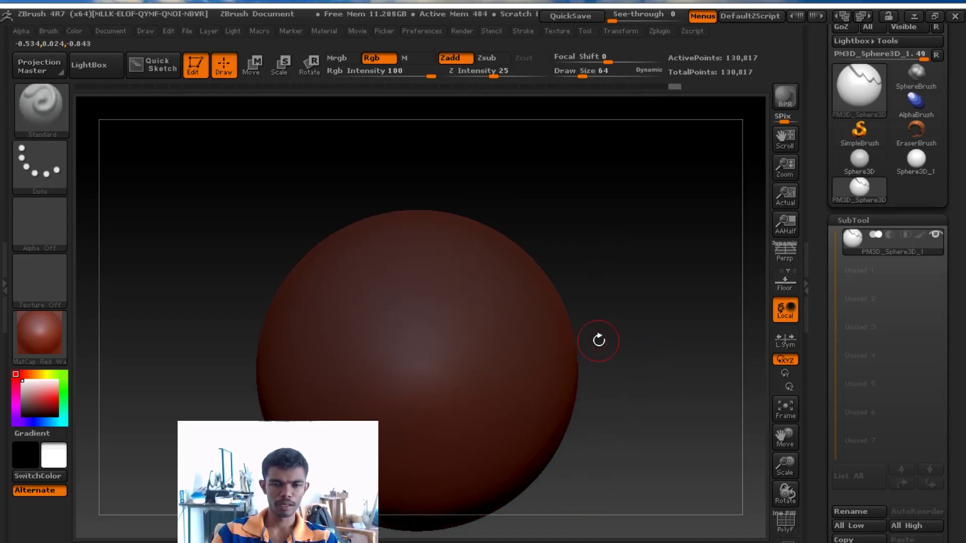
ctrl+click(643, 276)
Choose MaskLasso as the masking brush and mask mirrored wavy-edged areas on both sides of the sphere.
click(47, 111)
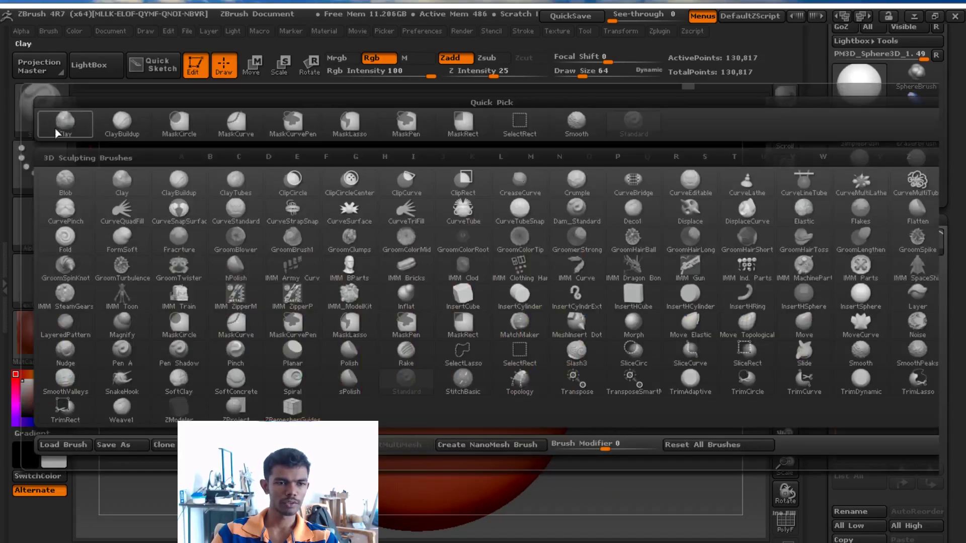
click(358, 327)
click(308, 357)
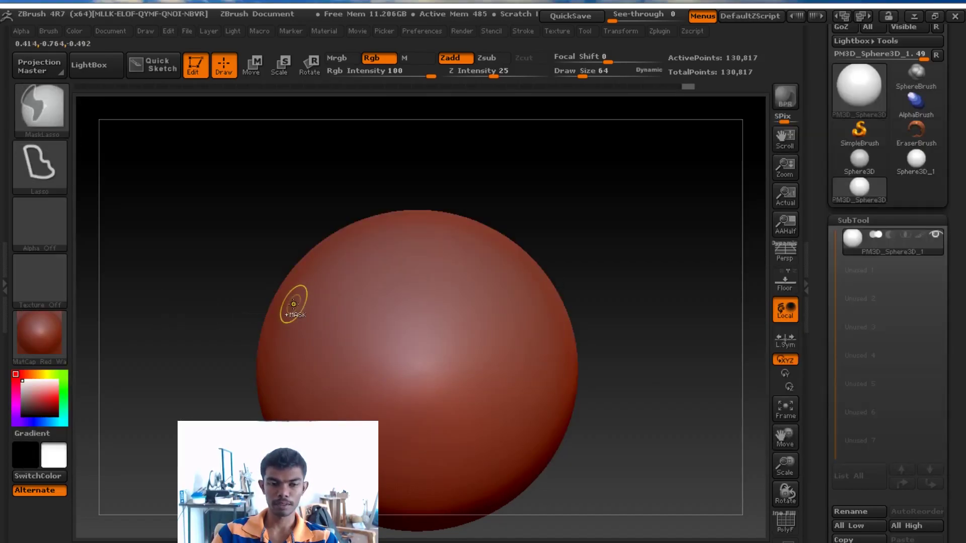
mouse_move(338, 371)
mouse_down()
mouse_move(380, 333)
mouse_move(393, 307)
mouse_move(446, 376)
mouse_move(476, 364)
mouse_move(475, 312)
mouse_move(503, 309)
mouse_move(542, 364)
mouse_move(574, 312)
mouse_move(553, 260)
mouse_move(507, 226)
mouse_move(440, 220)
mouse_move(322, 254)
mouse_move(289, 305)
mouse_up()
mouse_move(302, 397)
mouse_down()
mouse_move(402, 410)
mouse_move(419, 444)
mouse_move(452, 432)
mouse_move(488, 450)
mouse_move(515, 391)
mouse_move(436, 393)
mouse_move(396, 374)
mouse_move(368, 392)
mouse_move(302, 392)
mouse_up()
mouse_move(649, 269)
ctrl+mouse_down()
mouse_move(624, 275)
mouse_move(584, 259)
mouse_move(506, 340)
mouse_move(508, 438)
mouse_move(669, 269)
ctrl+mouse_up()
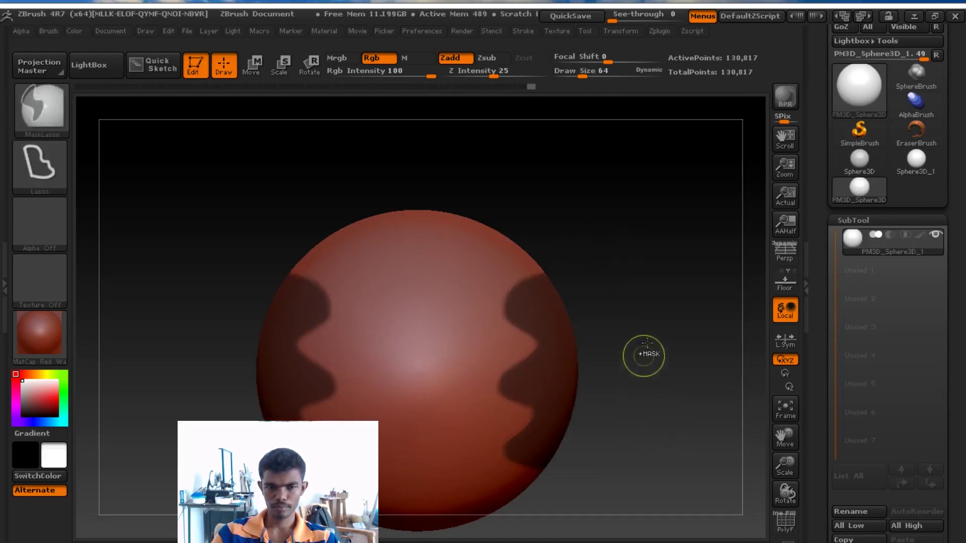
Invert the mask and subtract a symmetric wavy lasso shape down the middle of the sphere.
ctrl+click(654, 316)
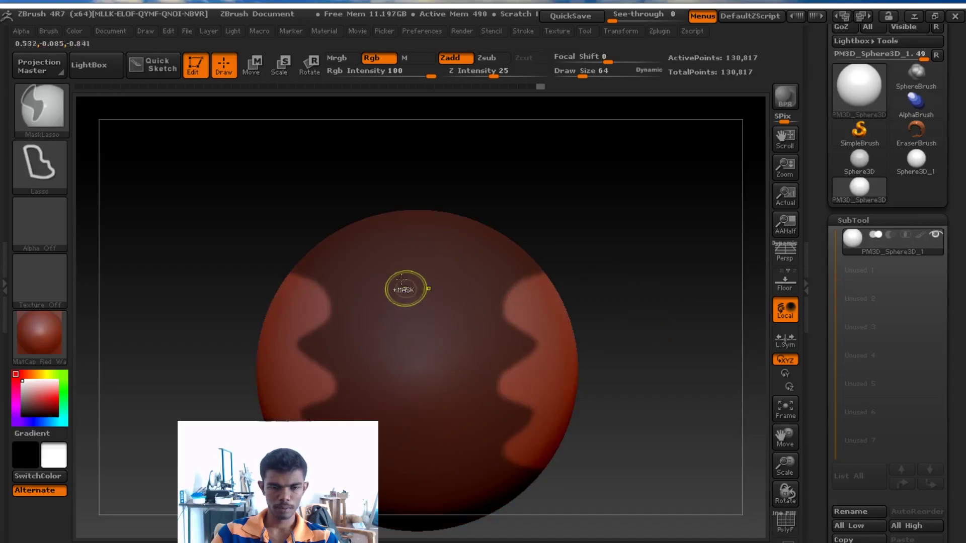
mouse_move(399, 256)
ctrl+mouse_down()
mouse_move(412, 326)
mouse_move(369, 381)
mouse_move(383, 427)
mouse_move(439, 446)
mouse_move(463, 434)
mouse_move(462, 397)
mouse_move(436, 381)
mouse_move(462, 354)
mouse_move(466, 329)
mouse_move(438, 312)
mouse_move(472, 271)
mouse_move(433, 245)
ctrl+mouse_up()
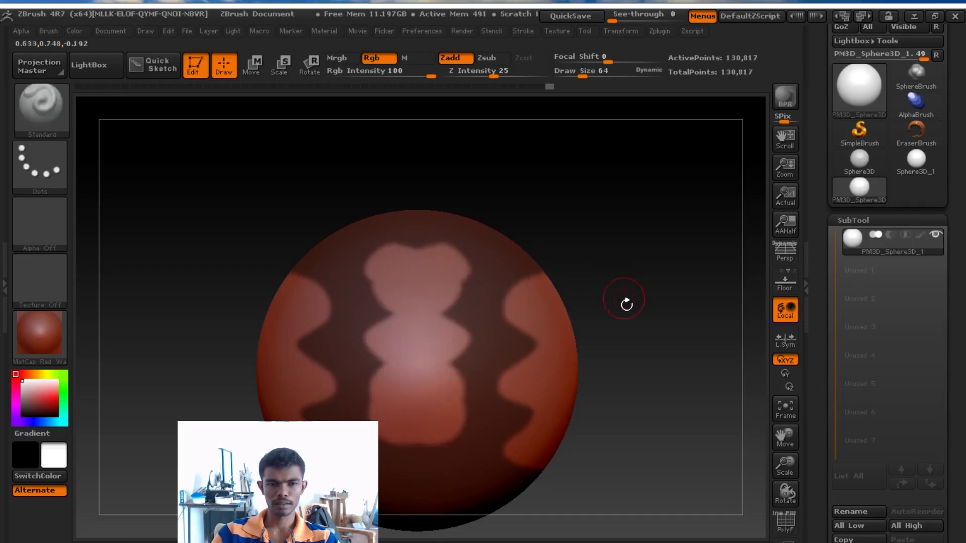
Clear all masking and choose MaskPen as the masking brush.
mouse_move(648, 337)
mouse_down()
mouse_move(562, 371)
mouse_move(654, 332)
mouse_up()
ctrl+drag(664, 254, 604, 282)
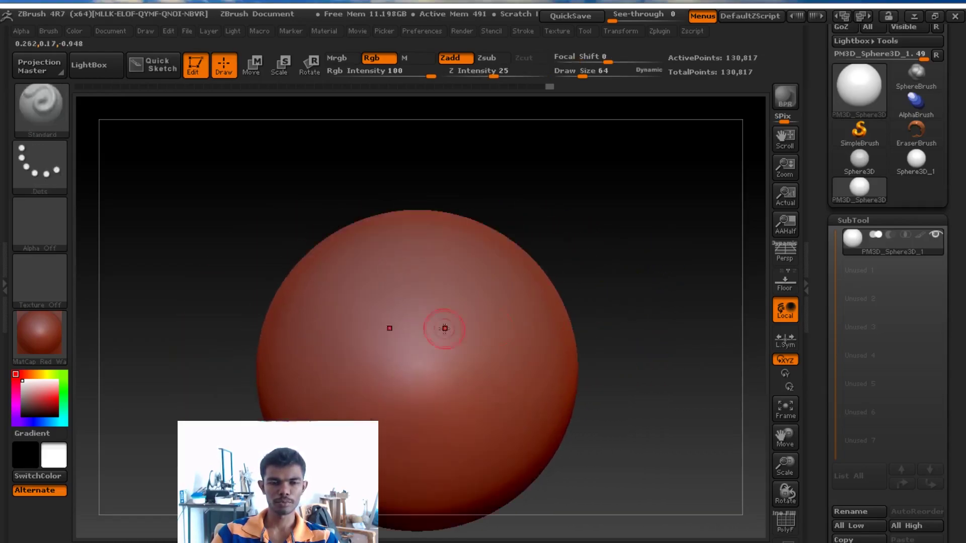
click(44, 160)
click(42, 106)
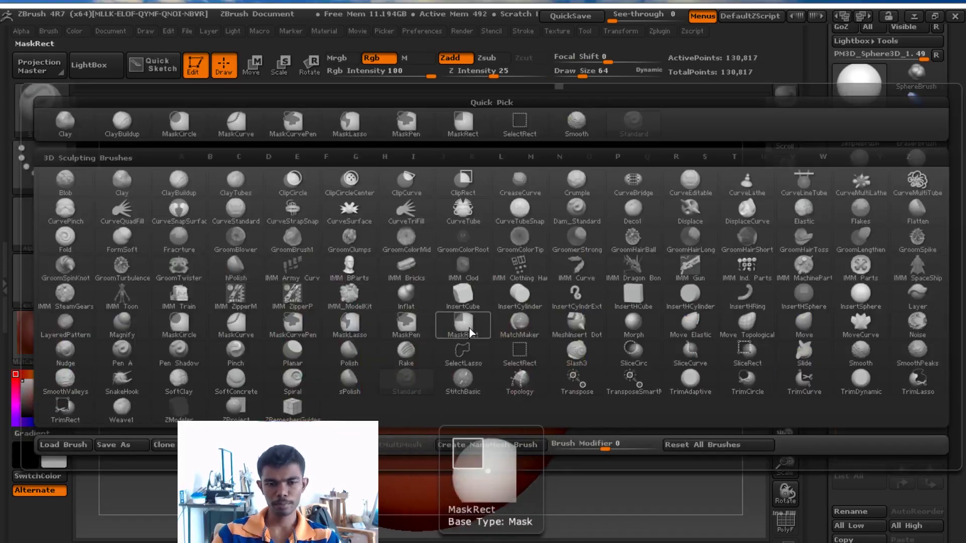
click(403, 332)
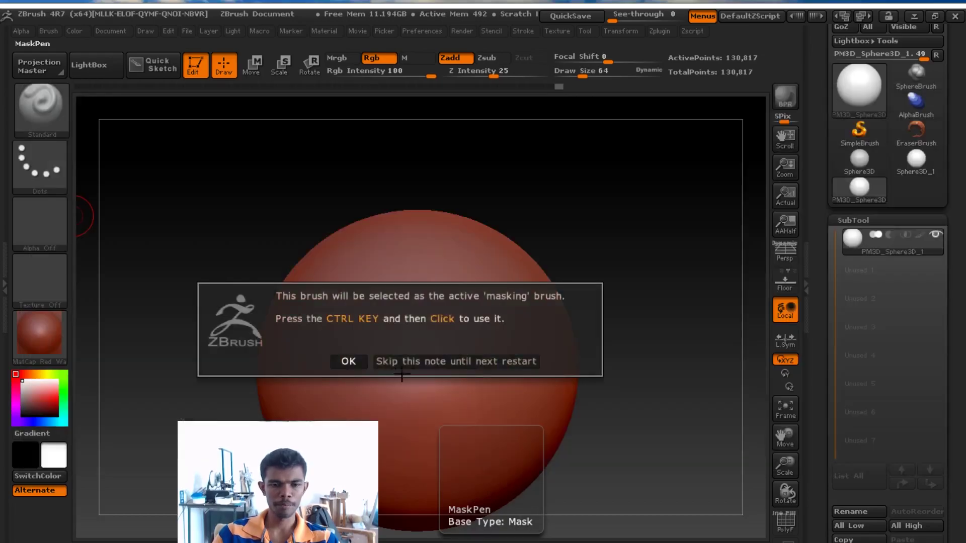
click(338, 367)
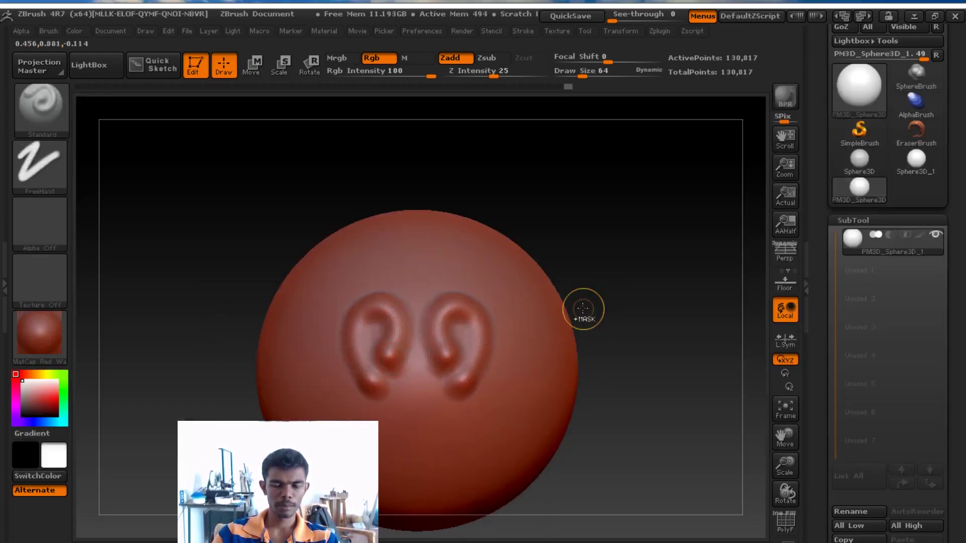
Undo the sculpted strokes and paint a mirrored freehand mask over the sphere's front with MaskPen.
key(ctrl+z)
ctrl+click(412, 351)
mouse_move(413, 351)
ctrl+mouse_down()
mouse_move(351, 313)
mouse_move(327, 320)
mouse_move(352, 400)
mouse_move(488, 457)
mouse_move(419, 380)
mouse_move(368, 298)
mouse_move(382, 238)
mouse_move(454, 252)
ctrl+mouse_up()
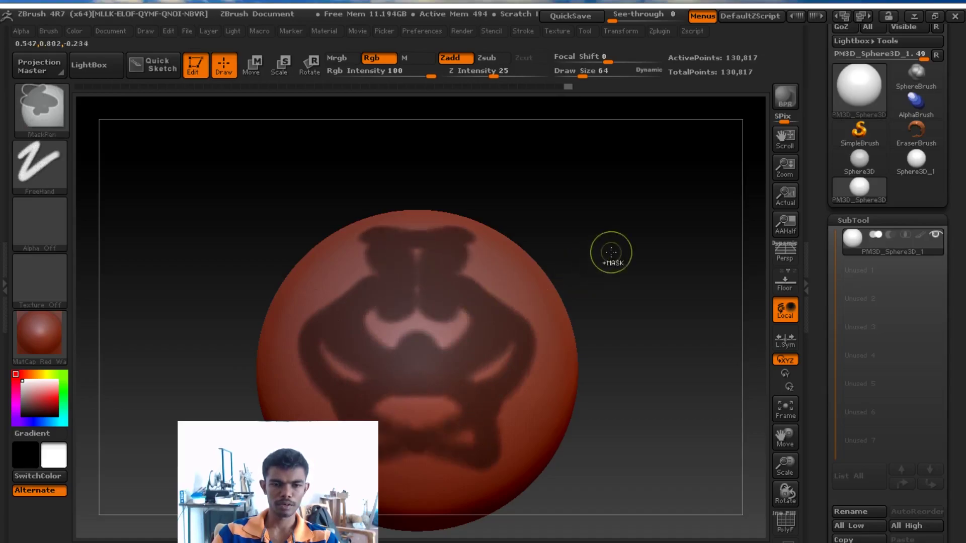
Clear the mask and paint a new mirrored network of wavy MaskPen lines across the sphere.
ctrl+drag(612, 254, 599, 282)
mouse_move(427, 302)
ctrl+mouse_down()
mouse_move(399, 321)
mouse_move(324, 304)
mouse_move(312, 279)
mouse_move(290, 361)
mouse_move(269, 359)
mouse_move(388, 395)
mouse_move(421, 478)
ctrl+mouse_up()
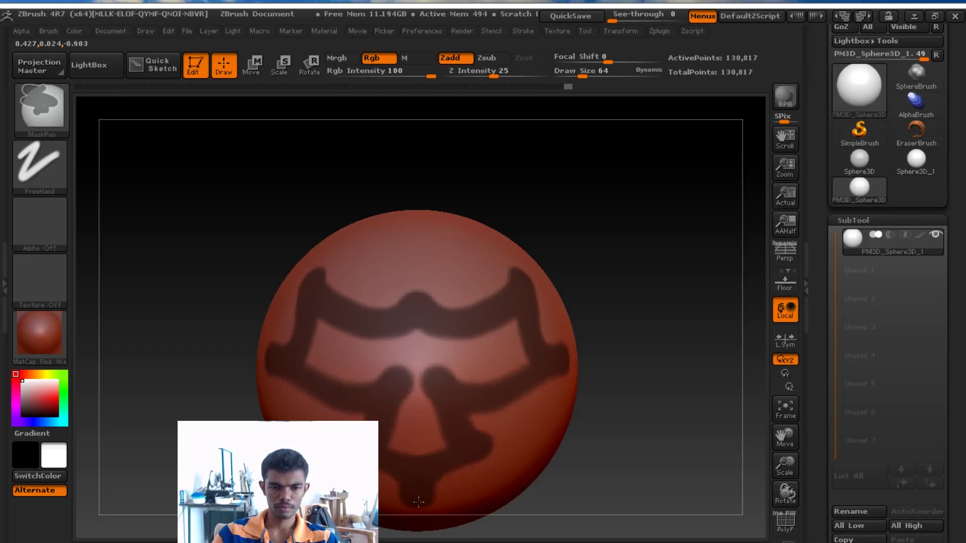
mouse_move(337, 285)
ctrl+mouse_down()
mouse_move(339, 255)
mouse_move(388, 250)
mouse_move(395, 226)
mouse_move(416, 236)
ctrl+mouse_up()
mouse_move(366, 268)
ctrl+mouse_down()
mouse_move(282, 227)
mouse_move(312, 273)
mouse_move(254, 275)
ctrl+mouse_up()
ctrl+drag(297, 305, 263, 370)
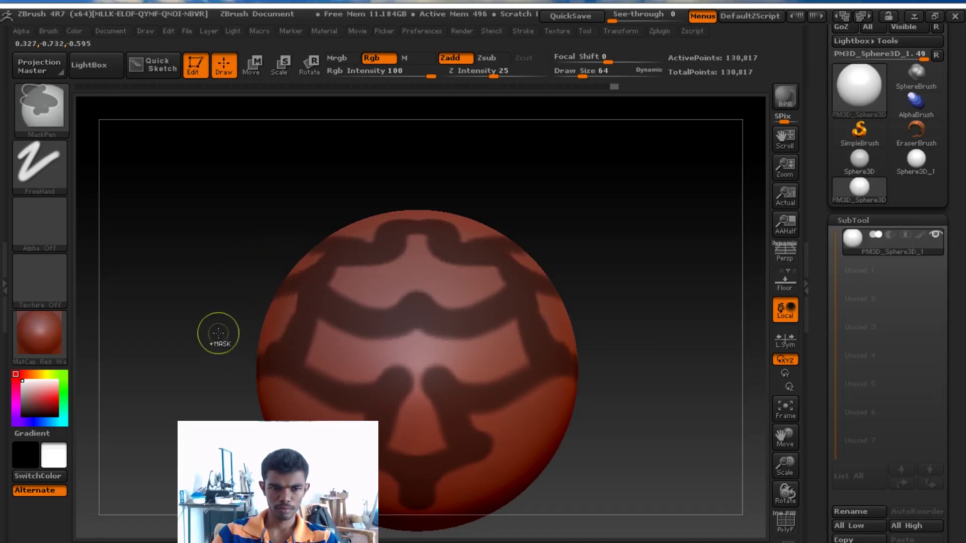
Add mirrored MaskPen strokes on the lower part of the sphere and invert the whole mask.
ctrl+drag(319, 395, 295, 459)
ctrl+drag(383, 470, 386, 475)
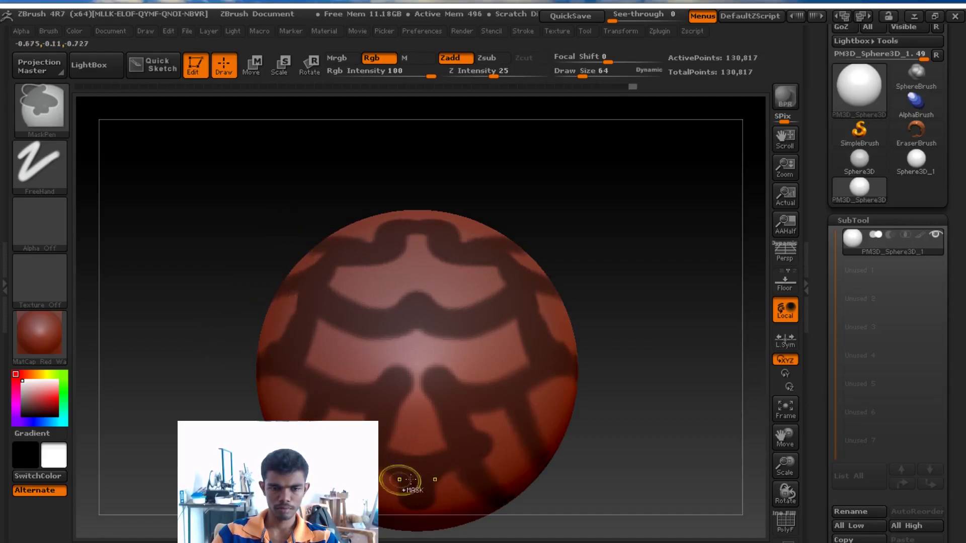
ctrl+click(654, 332)
drag(655, 328, 631, 320)
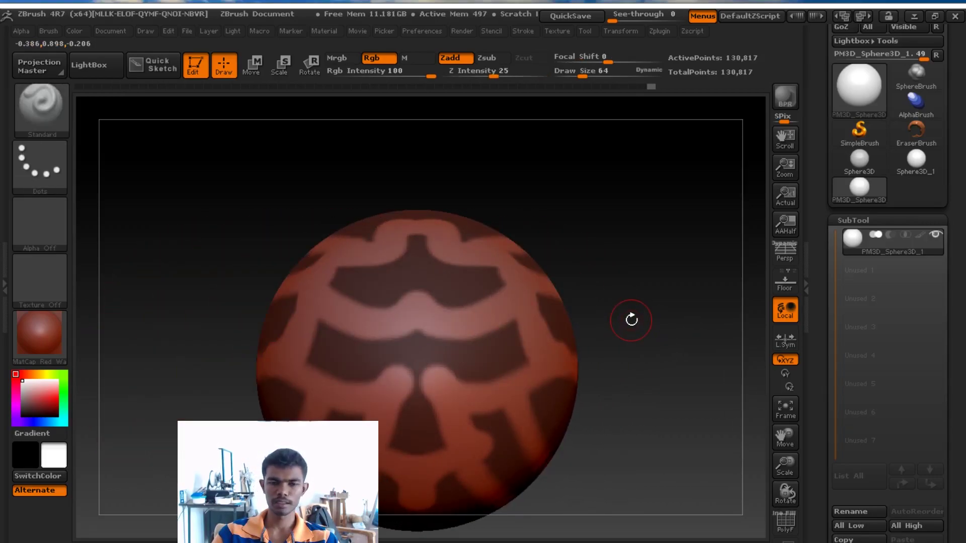